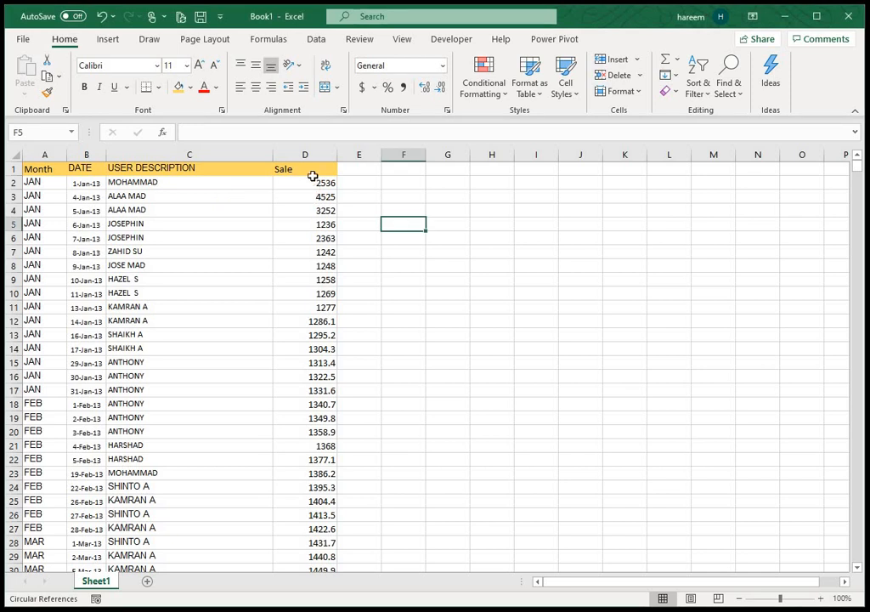
Apply the comma number format with two decimals to the Sale column
left_click(312, 156)
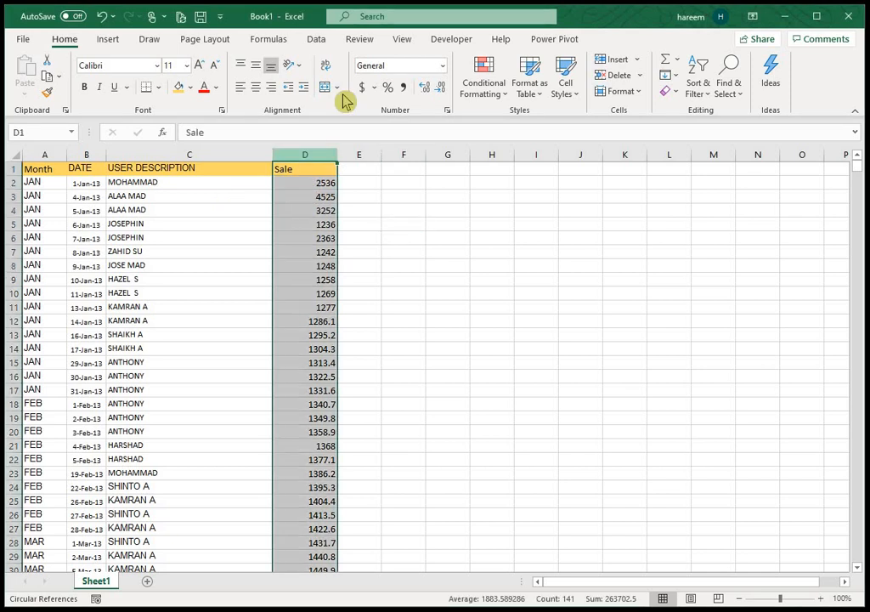
left_click(405, 88)
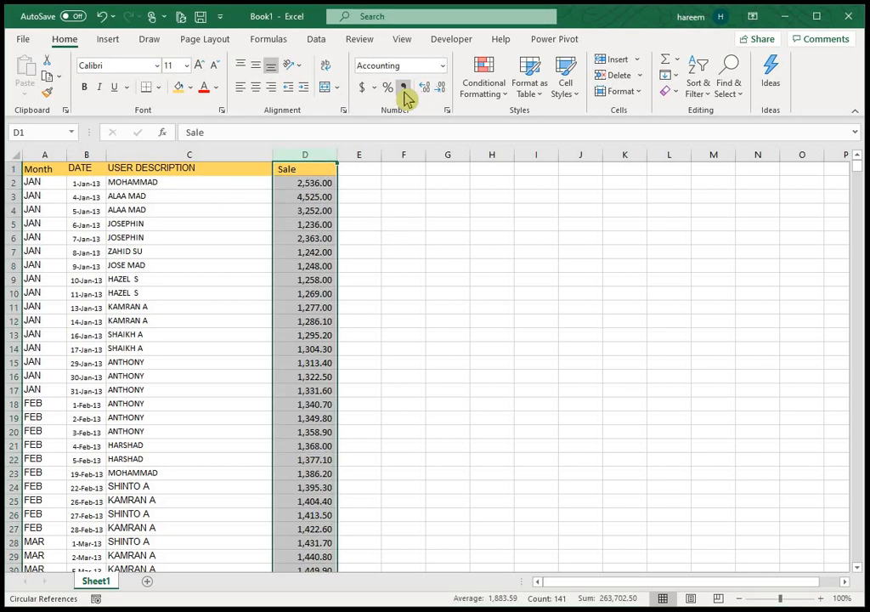
left_click(409, 278)
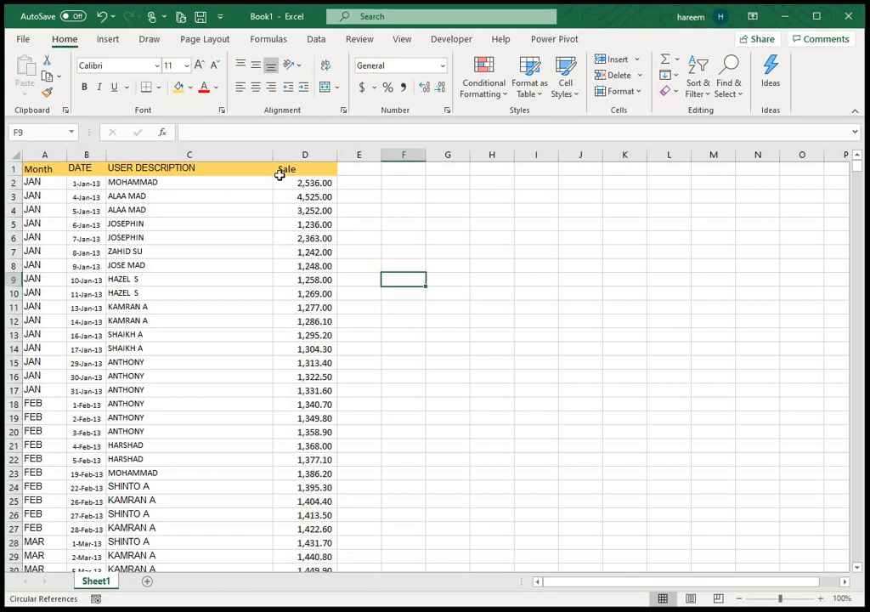
Look through the sales records from the header row down to the November and December rows
left_click_drag(38, 173, 301, 410)
left_click(239, 334)
scroll(240, 334, "down", 11)
scroll(240, 334, "down", 20)
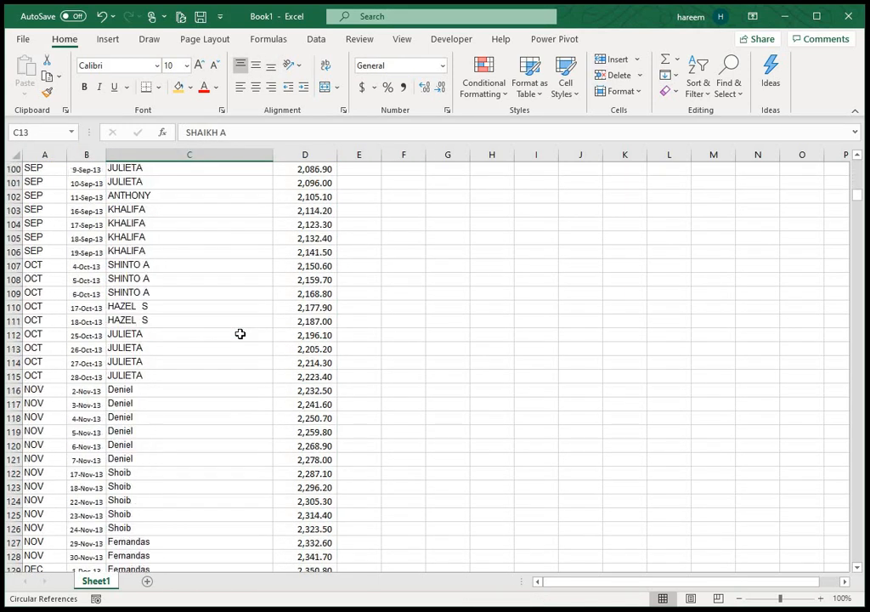
scroll(185, 348, "up", 20)
scroll(186, 349, "up", 6)
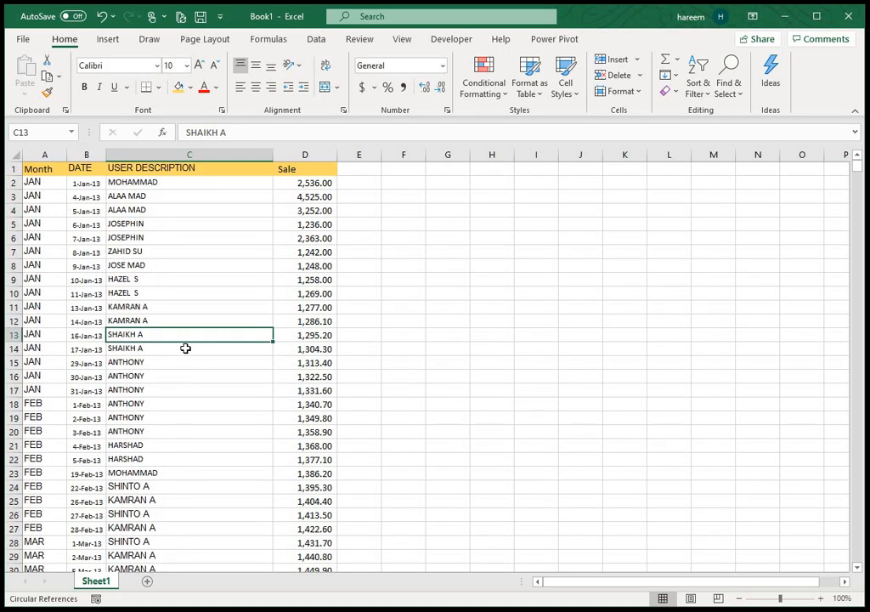
Examine the repeated entries in the USER DESCRIPTION column together with their dates and sale amounts
left_click(145, 182)
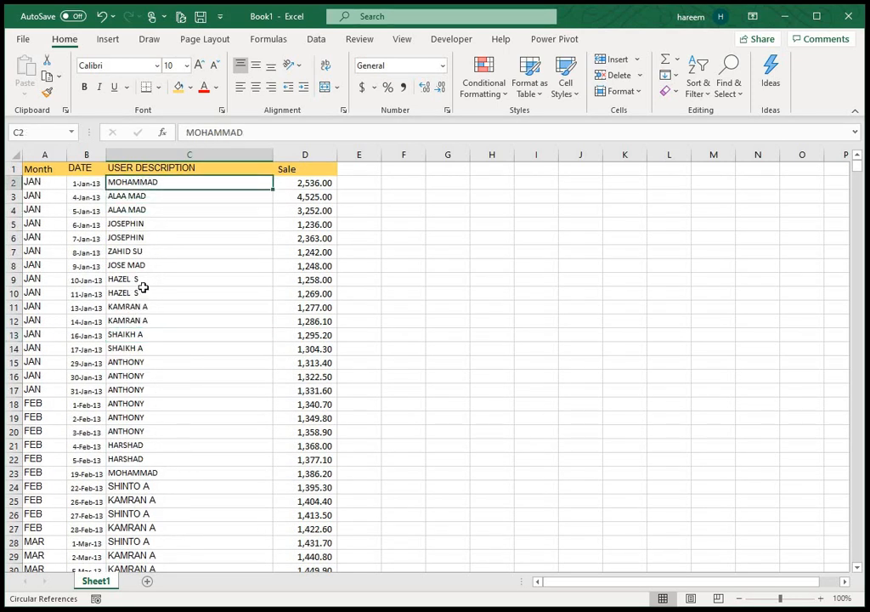
left_click(165, 363)
key("Down")
key("Down")
key("Down")
key("Down")
key("Down")
key("Down")
key("Down")
key("Down")
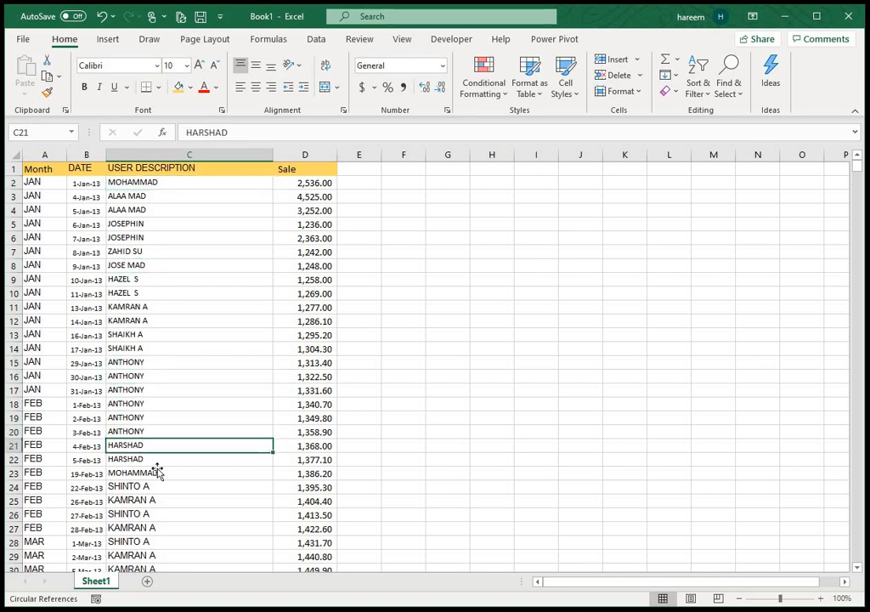
left_click_drag(161, 363, 162, 446)
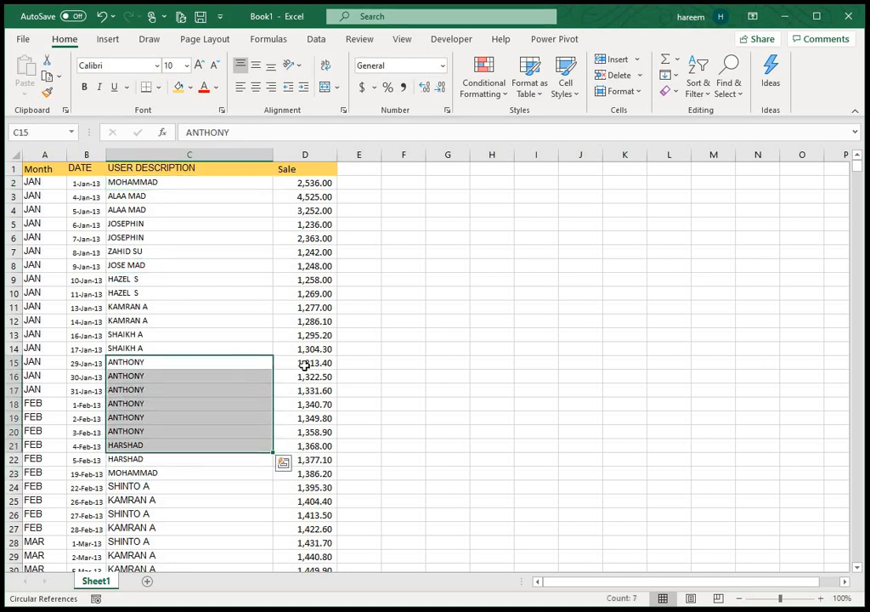
left_click_drag(301, 364, 302, 447)
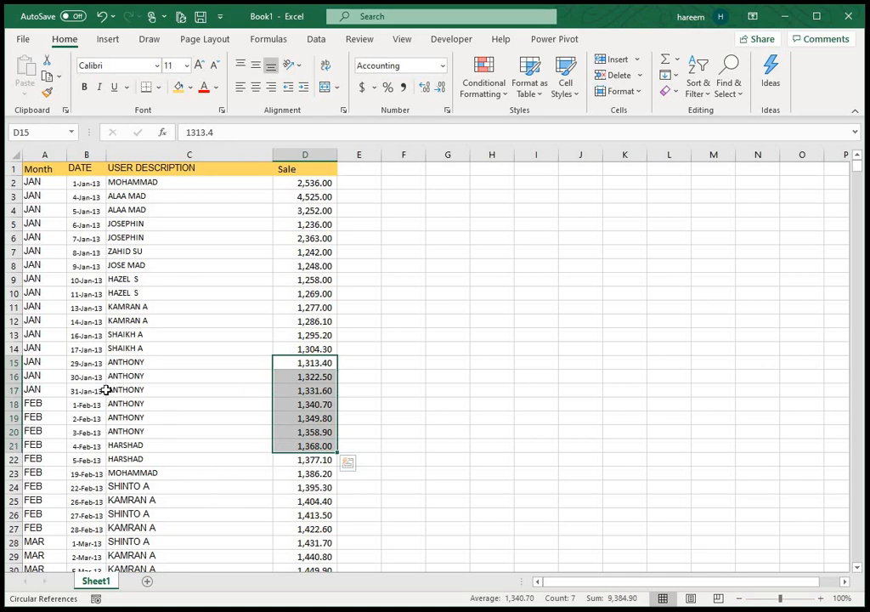
left_click(86, 349)
left_click(261, 337)
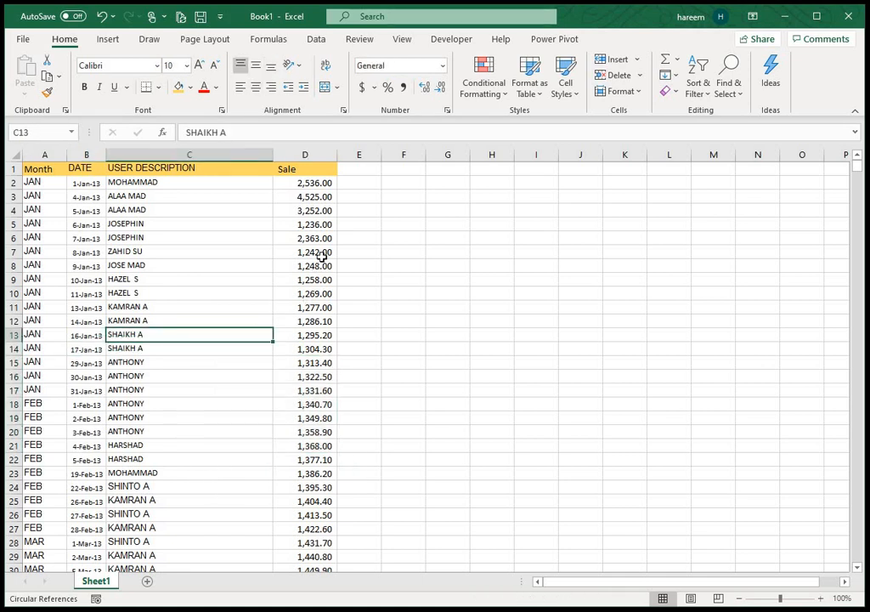
left_click(213, 207)
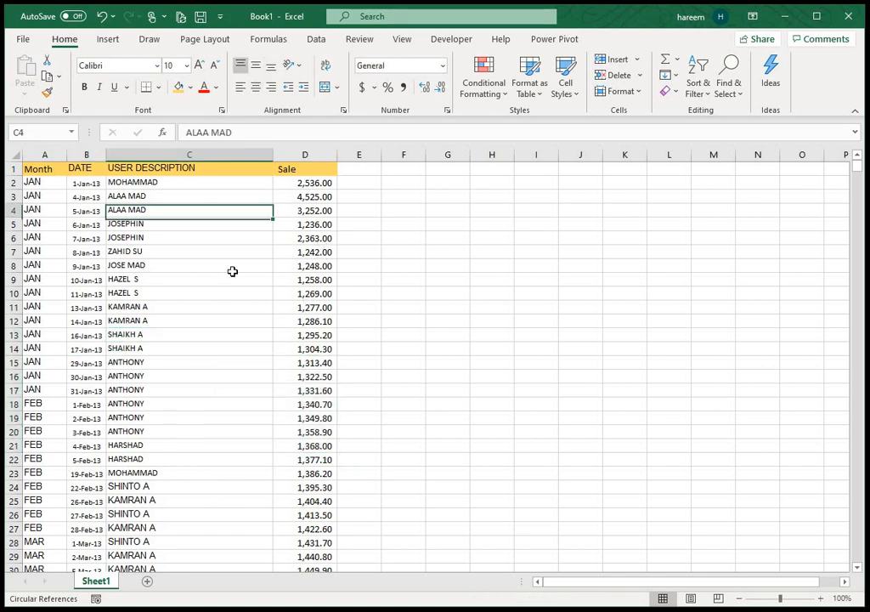
left_click(193, 323)
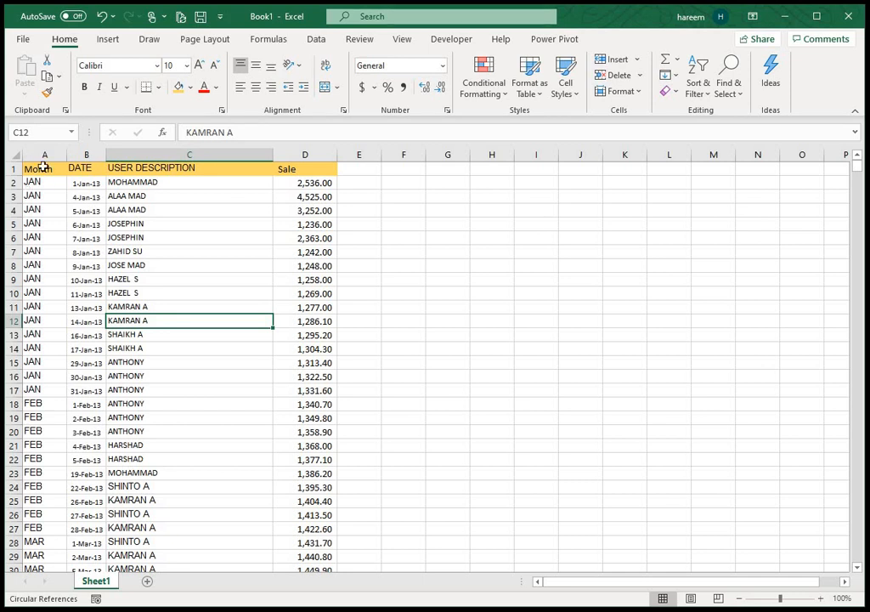
Clear the USER DESCRIPTION header in cell C1 and undo the deletion
left_click_drag(40, 170, 291, 168)
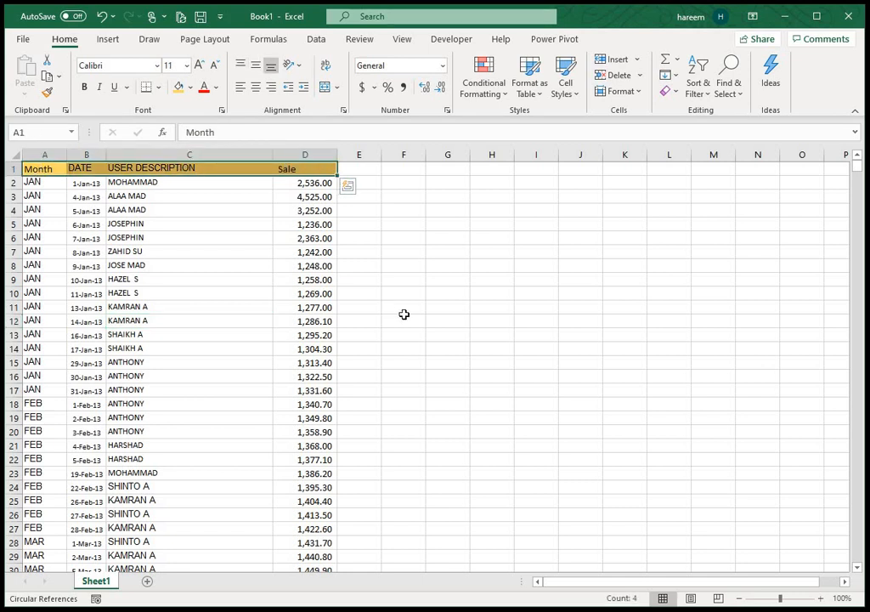
left_click(204, 167)
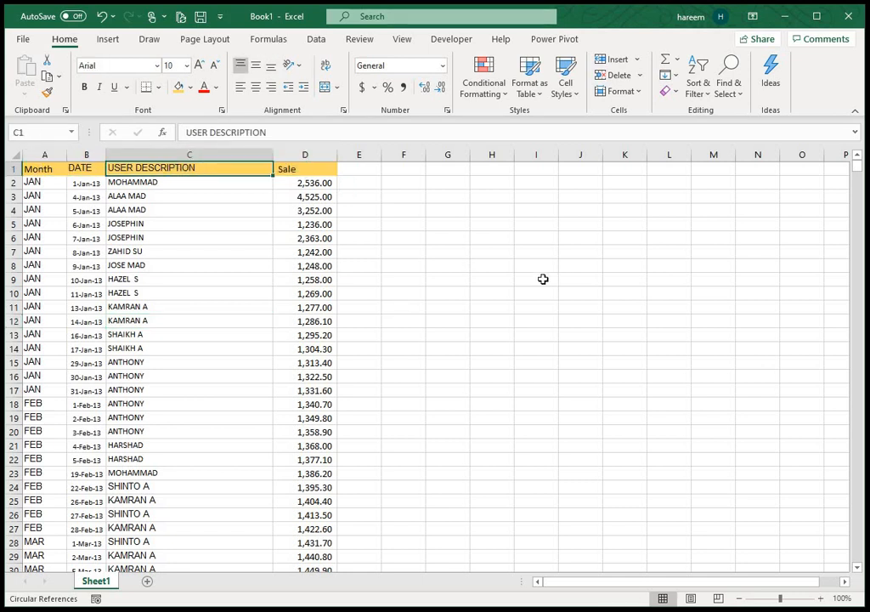
key("Delete")
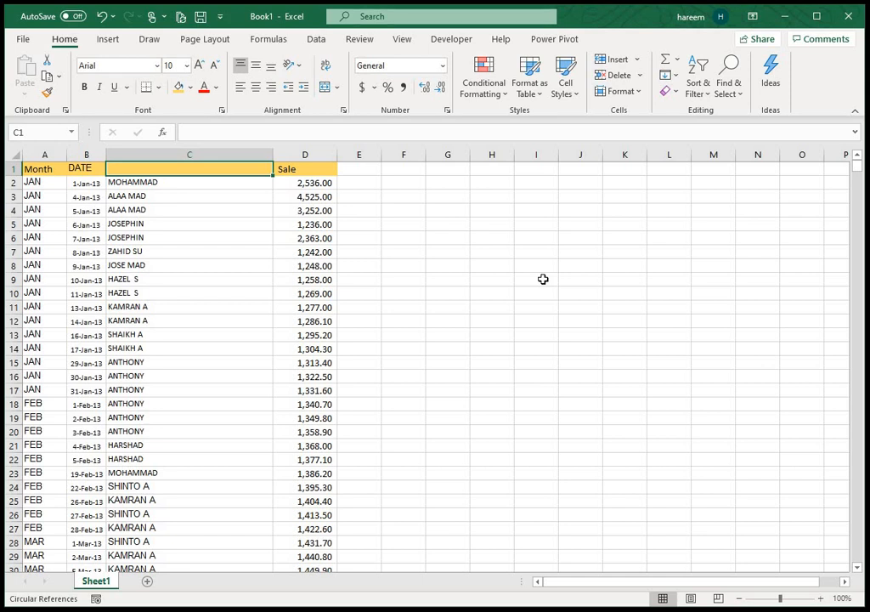
key("ctrl+z")
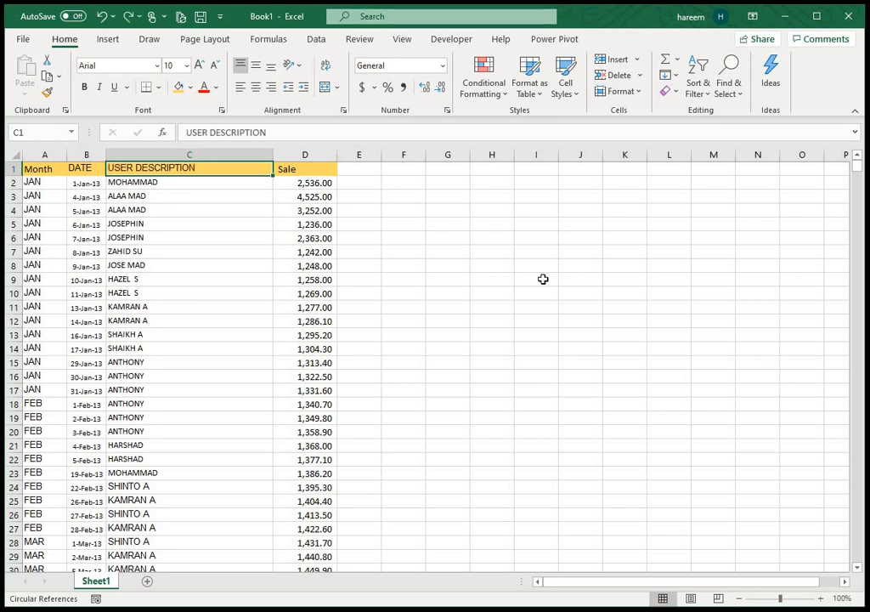
Delete the header in C1 again to check the header row with a blank heading, and restore the header
left_click_drag(51, 169, 289, 170)
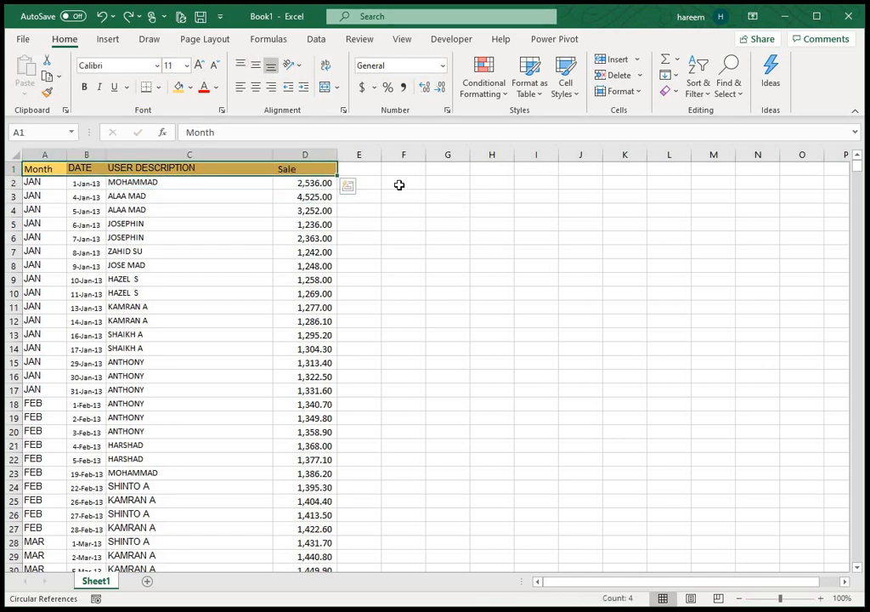
left_click(492, 196)
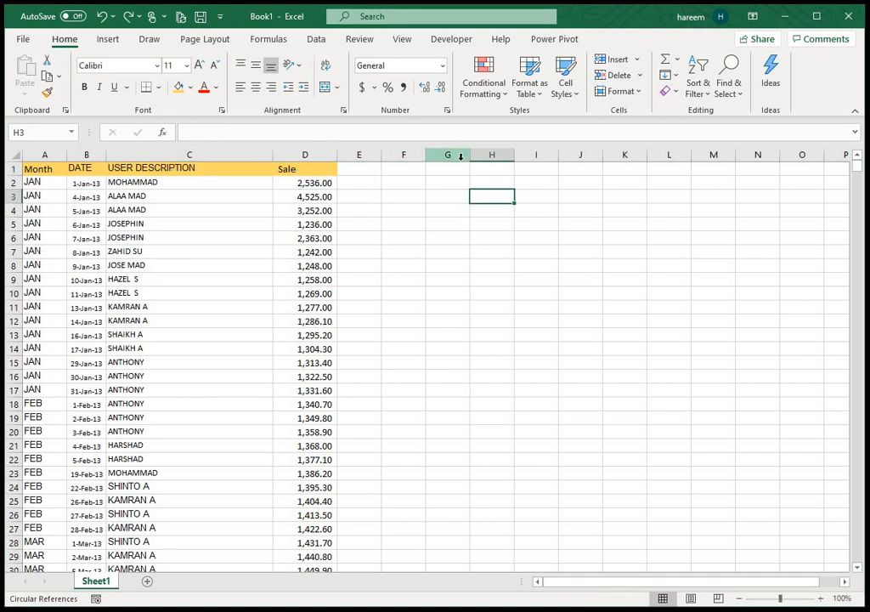
left_click(219, 167)
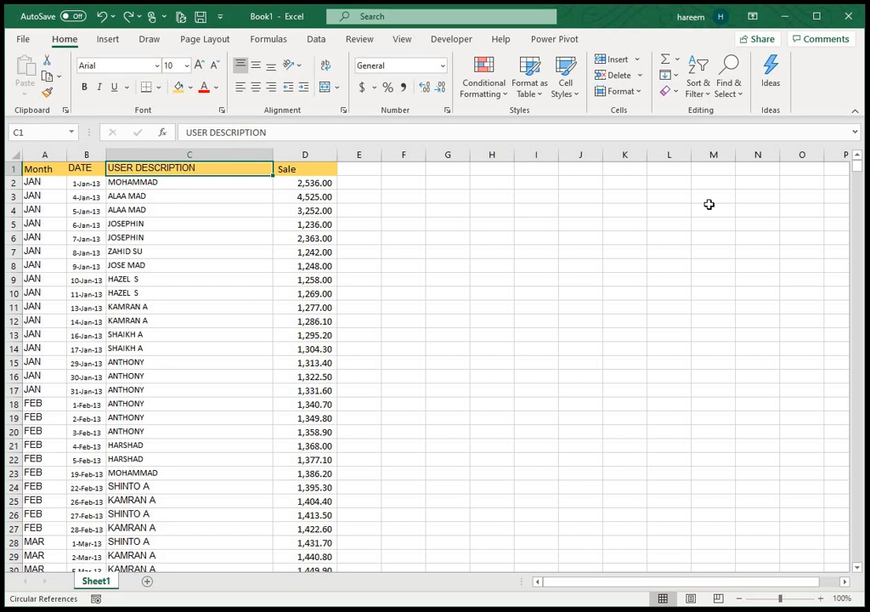
key("Delete")
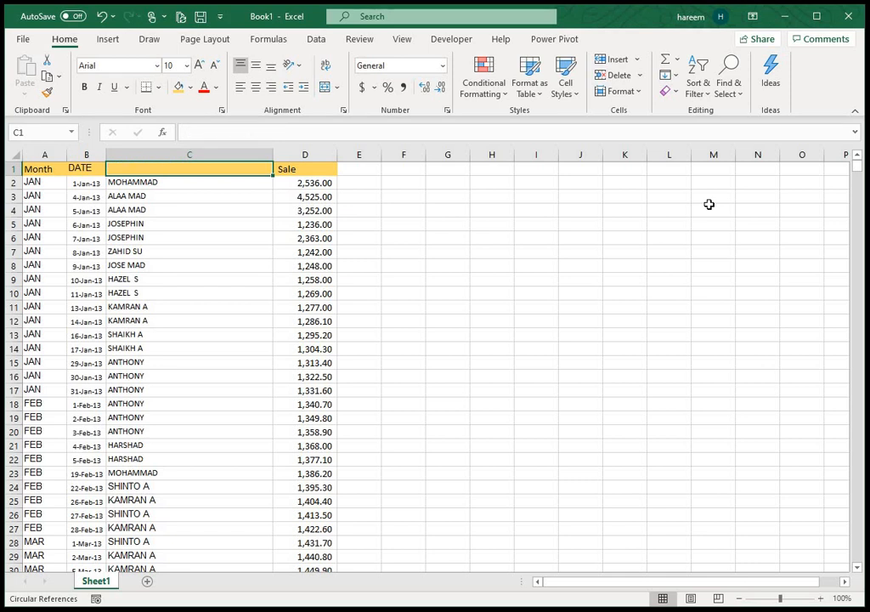
left_click(43, 169)
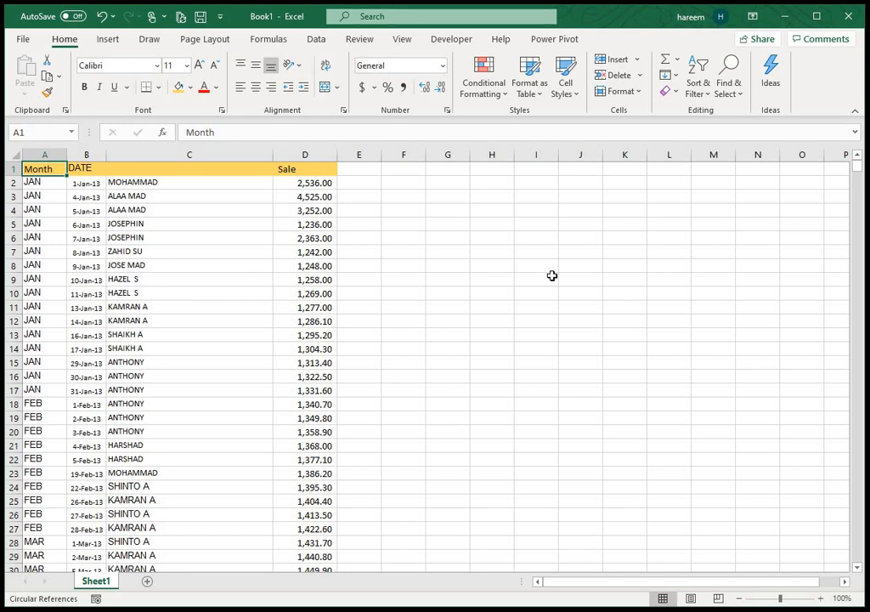
key("Right")
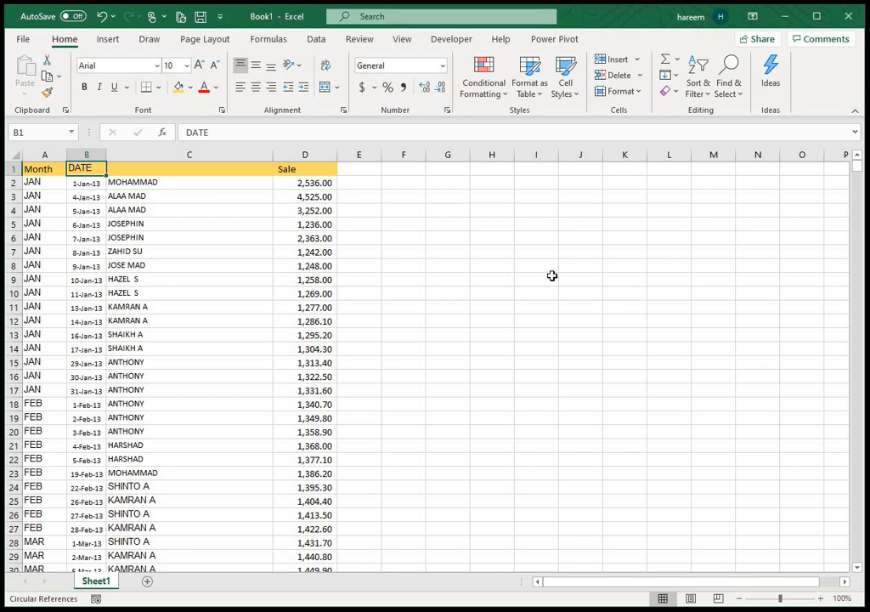
key("Right")
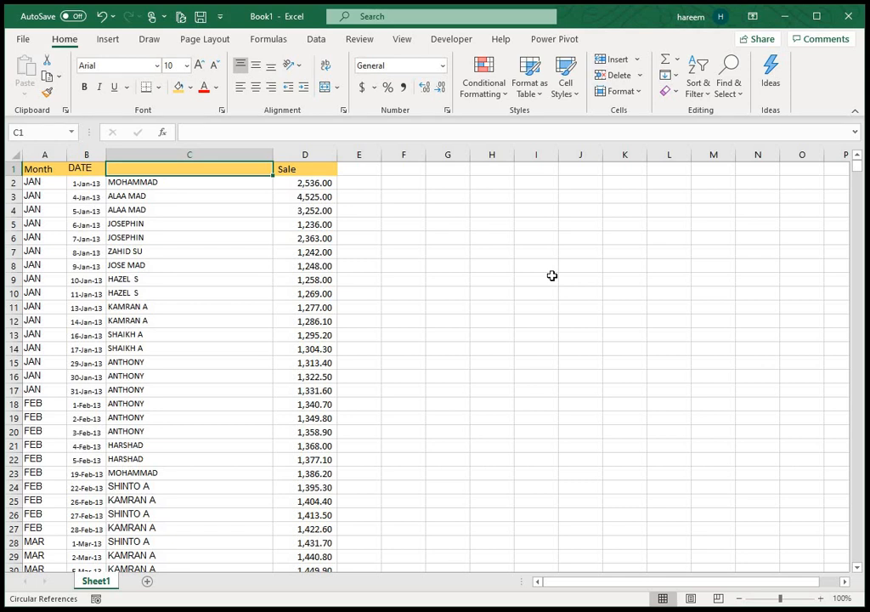
key("ctrl+z")
Check every heading in A1:D1 and the records beneath them for blank cells
key("Left")
key("Left")
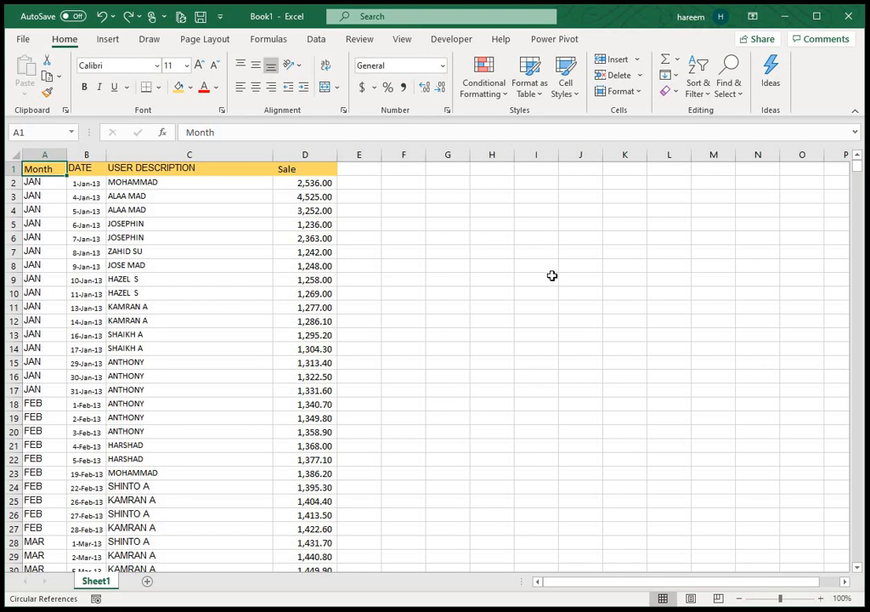
key("Right")
key("Right")
key("Right")
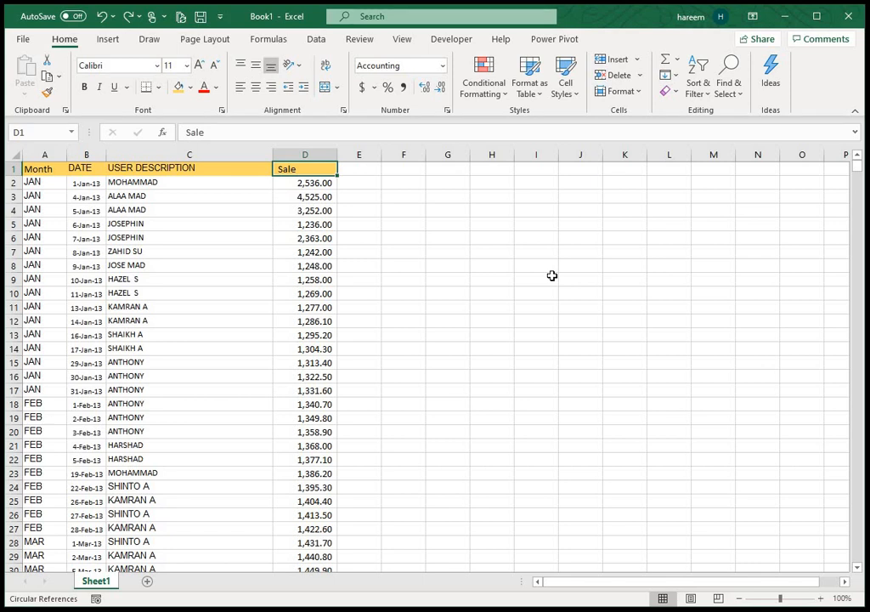
left_click(42, 168)
left_click(164, 270)
left_click(189, 332)
left_click(277, 402)
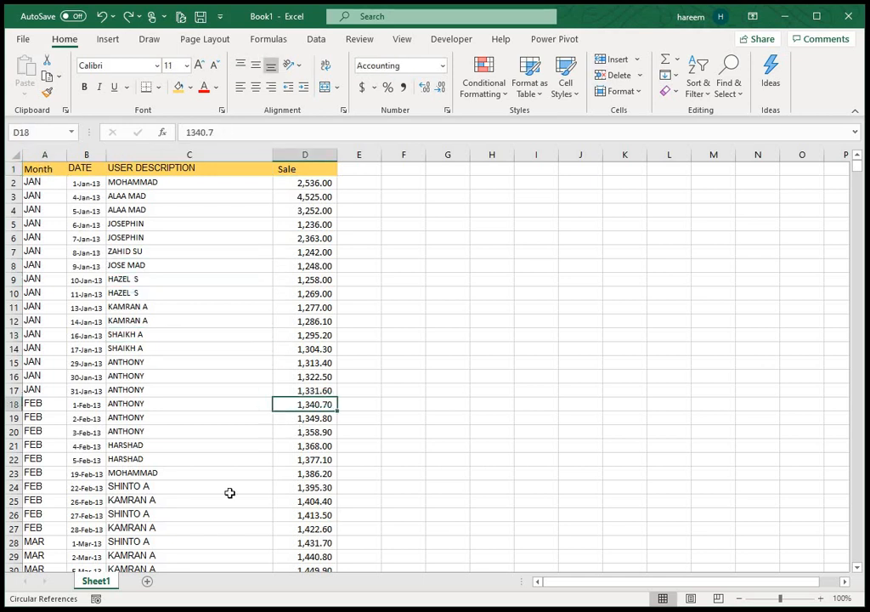
left_click(282, 514)
left_click(217, 432)
left_click(187, 267)
left_click_drag(53, 169, 294, 169)
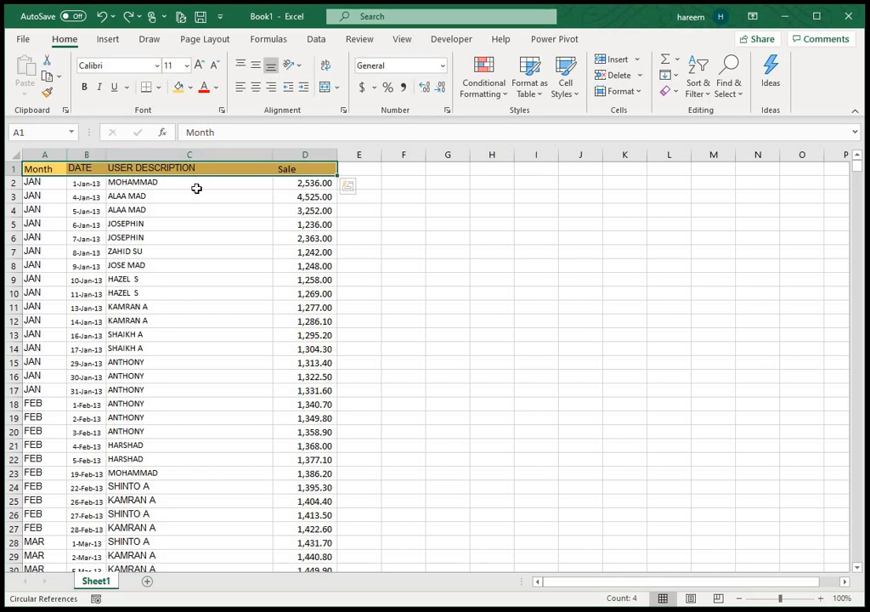
left_click(119, 237)
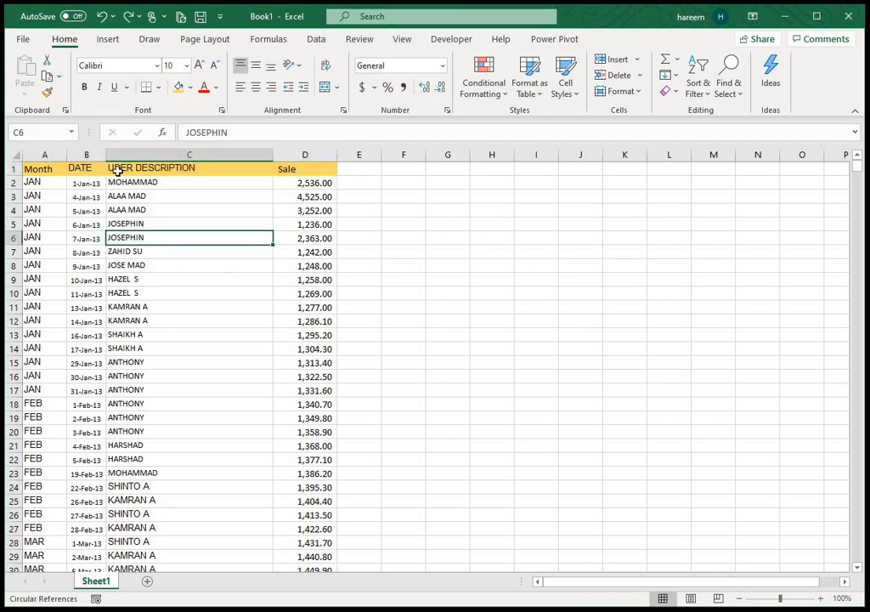
Select the data range A1:D141, inspect its last rows, and return to cell A1
left_click(39, 169)
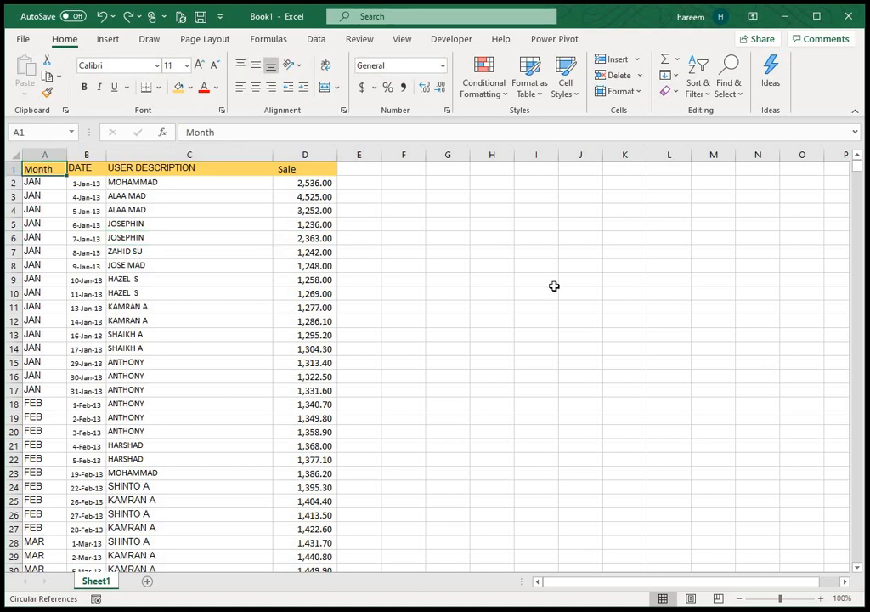
key("ctrl+shift+Right")
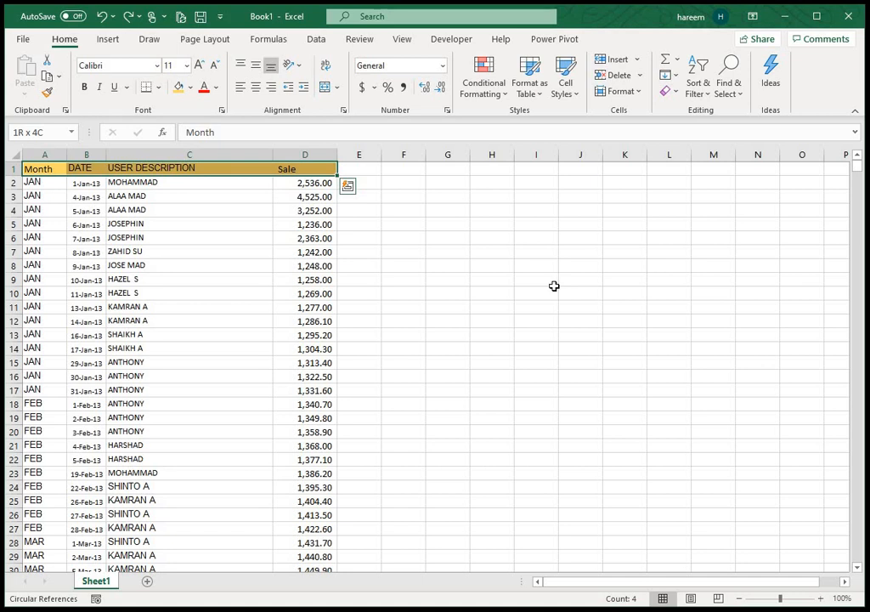
key("ctrl+shift+Down")
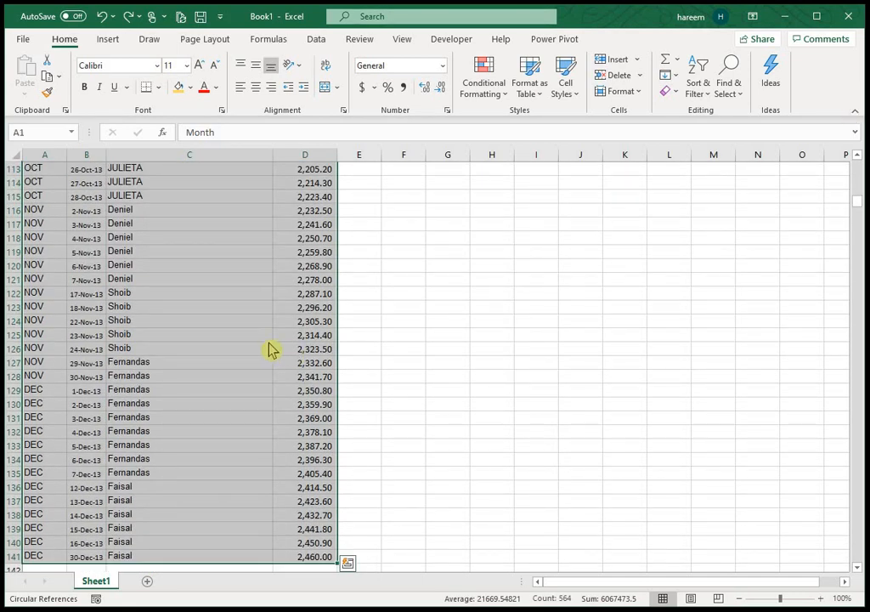
scroll(216, 345, "down", 1)
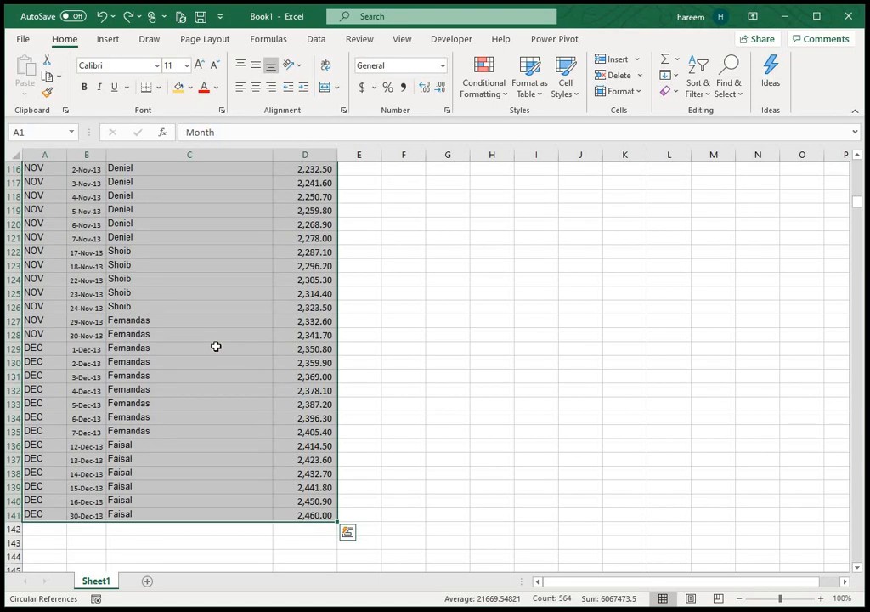
key("ctrl+Home")
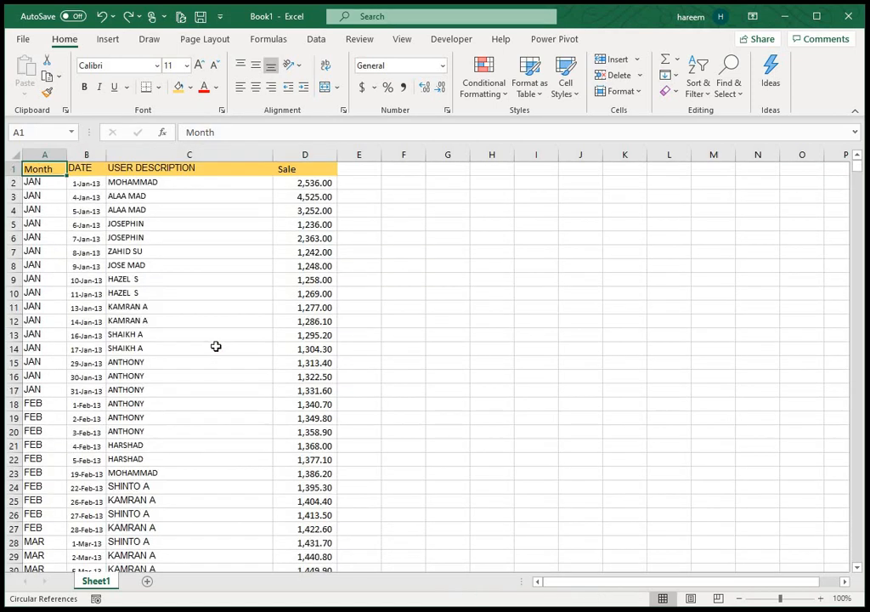
Select the full columns A:D containing the Month, DATE, USER DESCRIPTION and Sale data
left_click(51, 156)
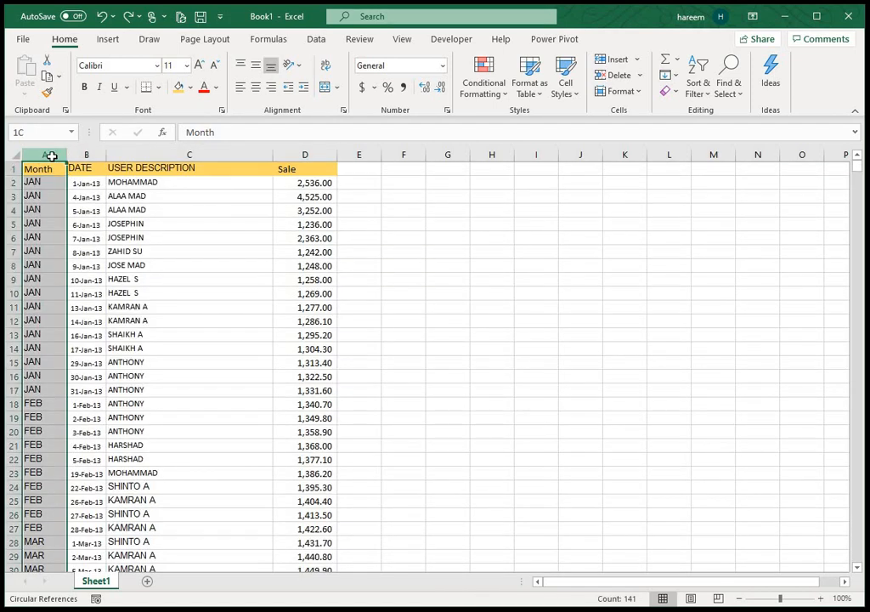
left_click_drag(51, 157, 301, 153)
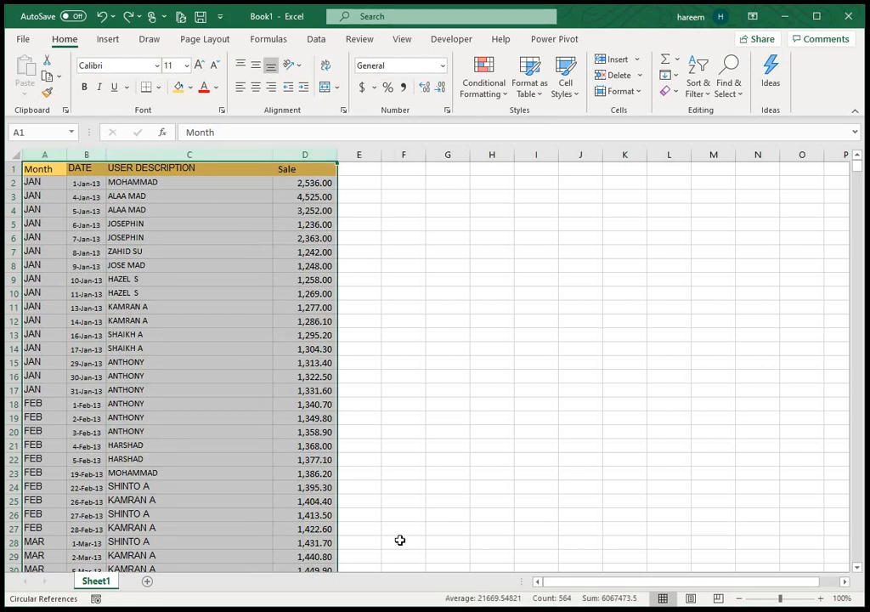
left_click(114, 39)
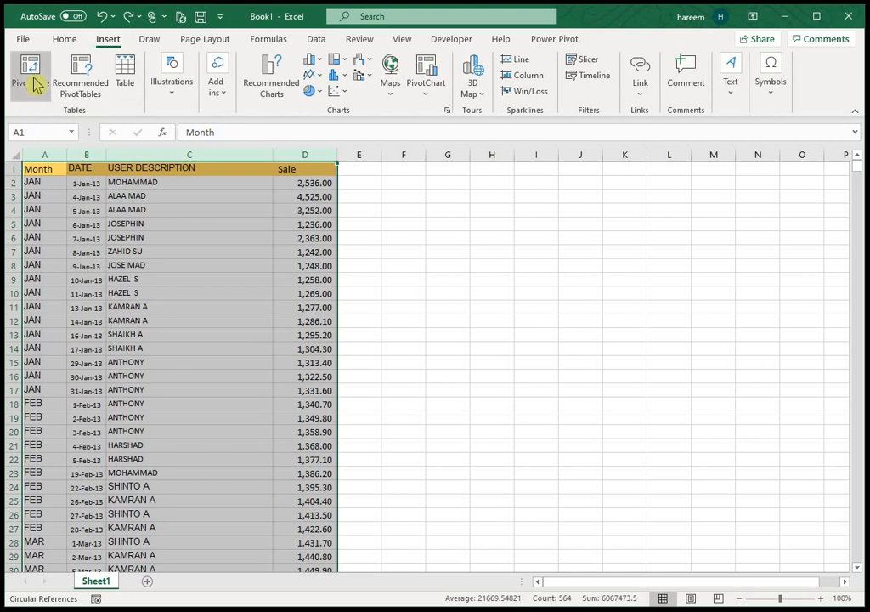
left_click(34, 83)
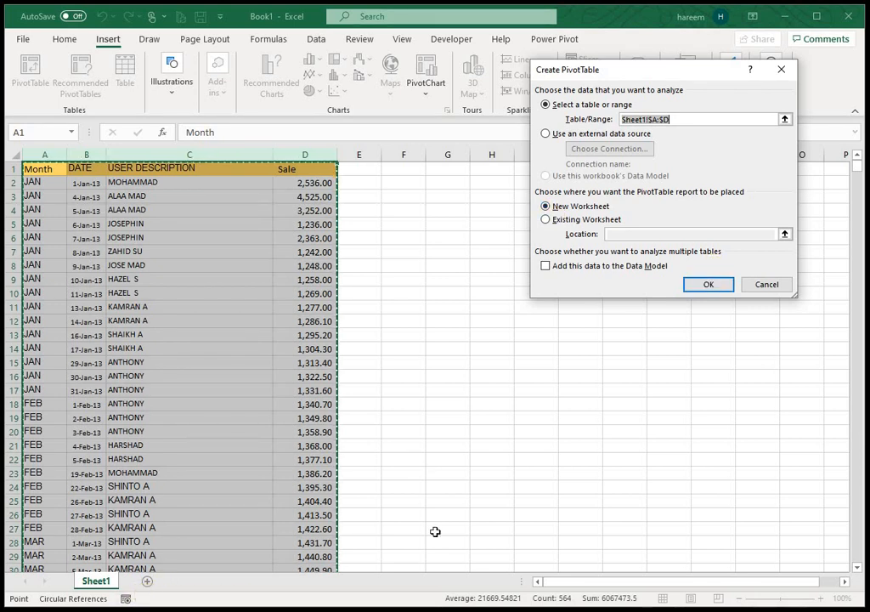
left_click(547, 220)
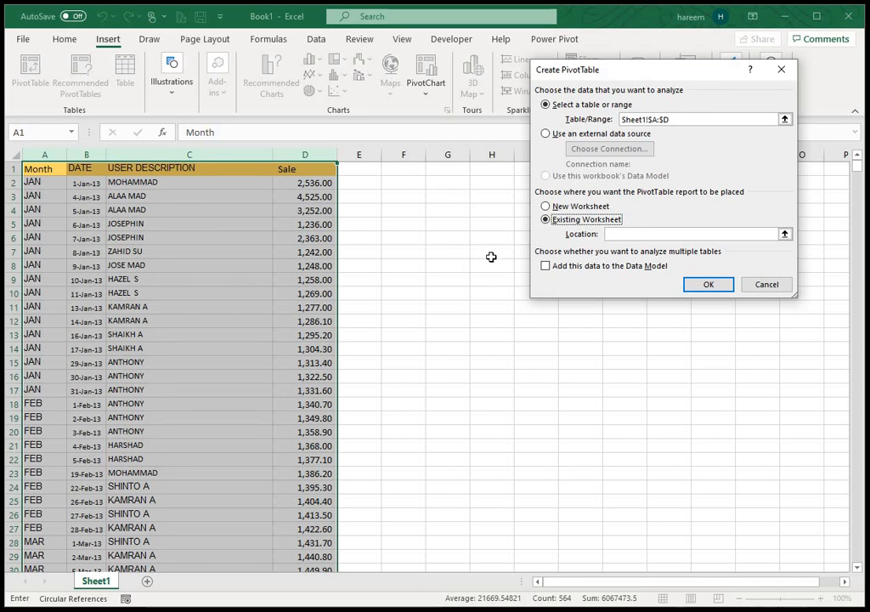
left_click(783, 77)
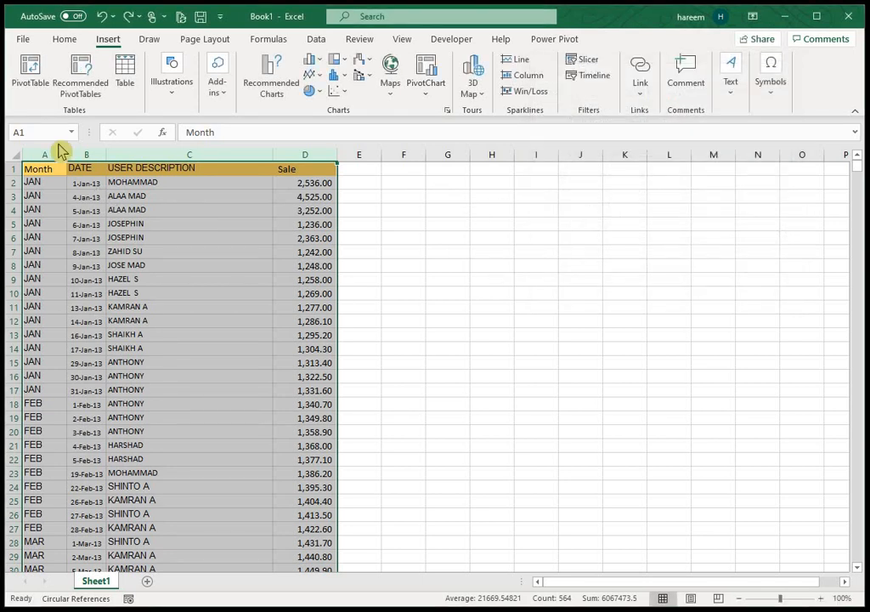
Compare the recommended PivotTables for the data: Sum of Sale by USER DESCRIPTION, Sum of Sale by Month and Count of USER DESCRIPTION by Month
left_click(102, 100)
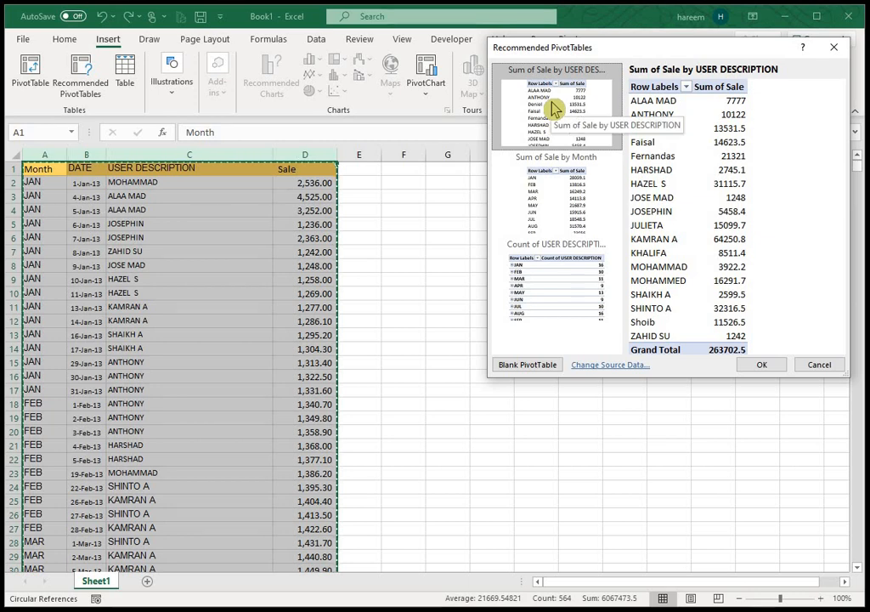
left_click(554, 185)
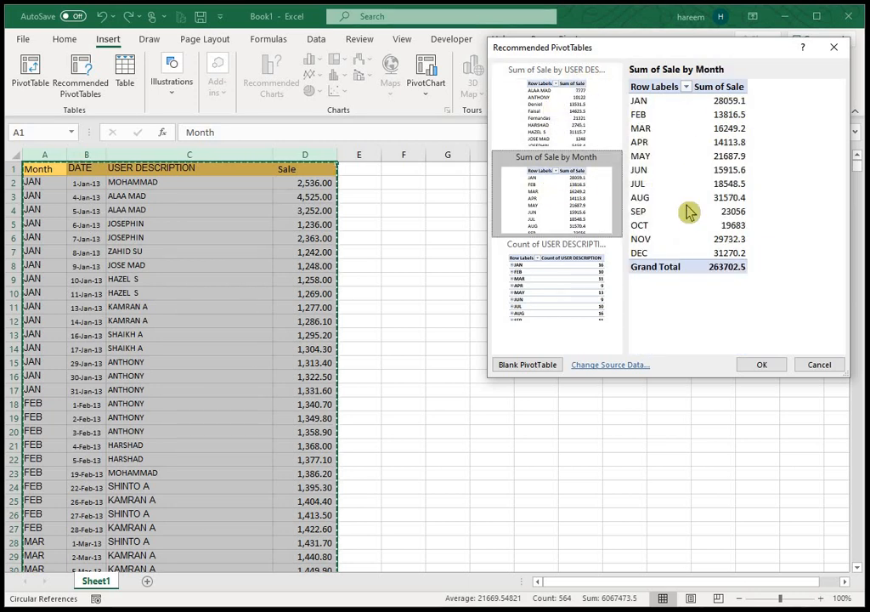
left_click(550, 275)
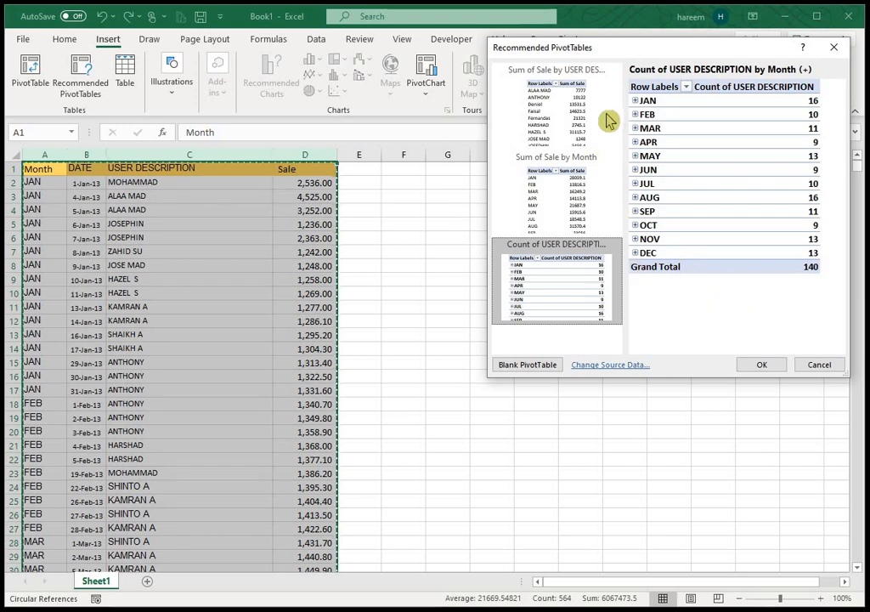
left_click(582, 104)
left_click(556, 197)
left_click(544, 281)
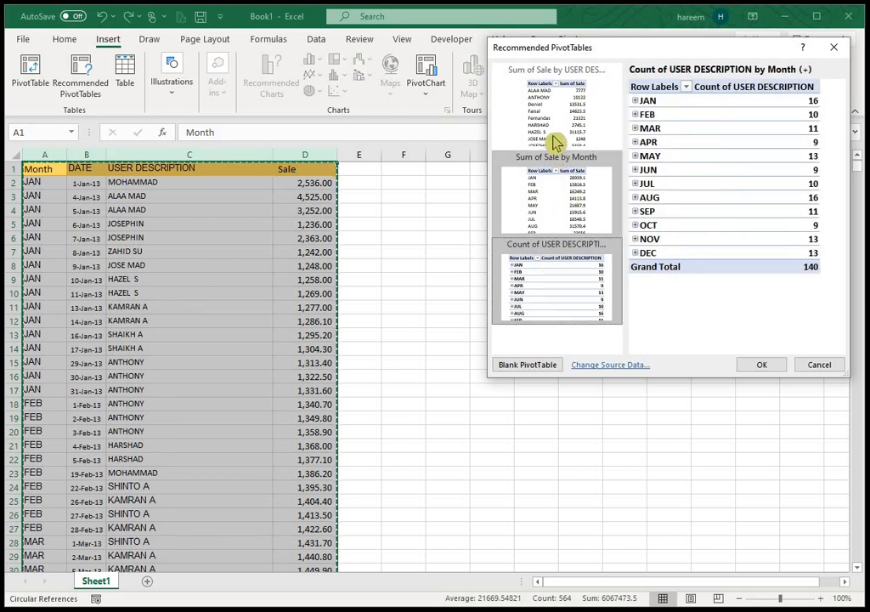
left_click(555, 138)
left_click(552, 192)
left_click(561, 289)
left_click(563, 181)
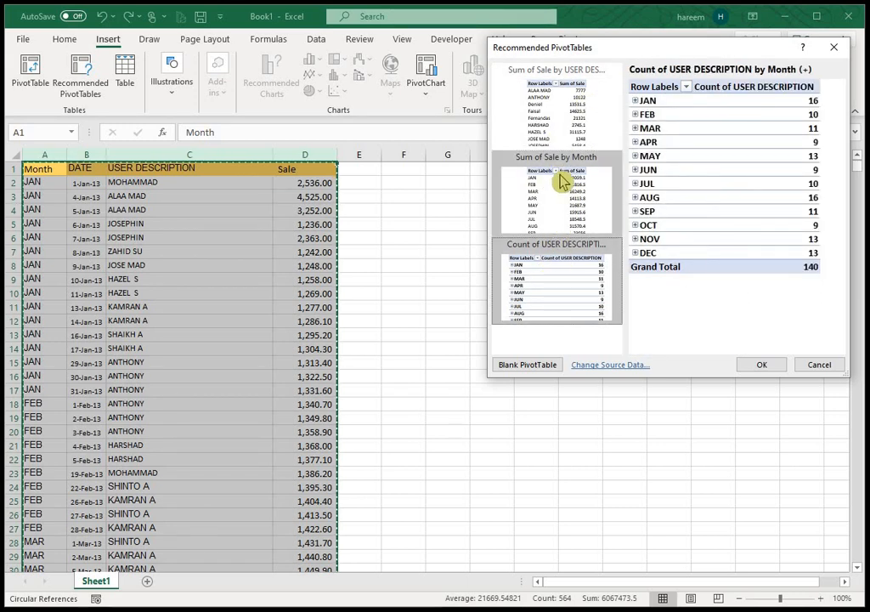
left_click(564, 140)
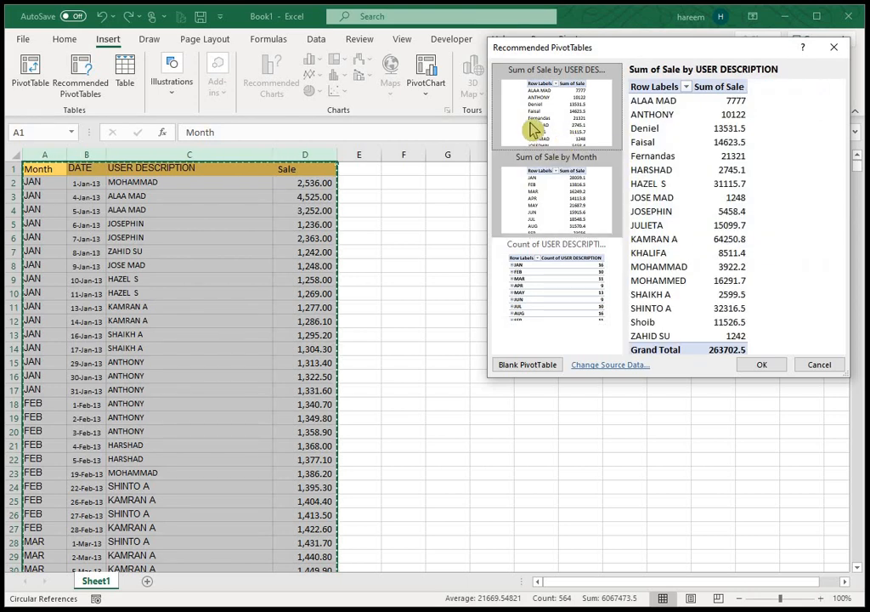
Insert the recommended Sum of Sale by Month PivotTable and undo the insertion
left_click(529, 189)
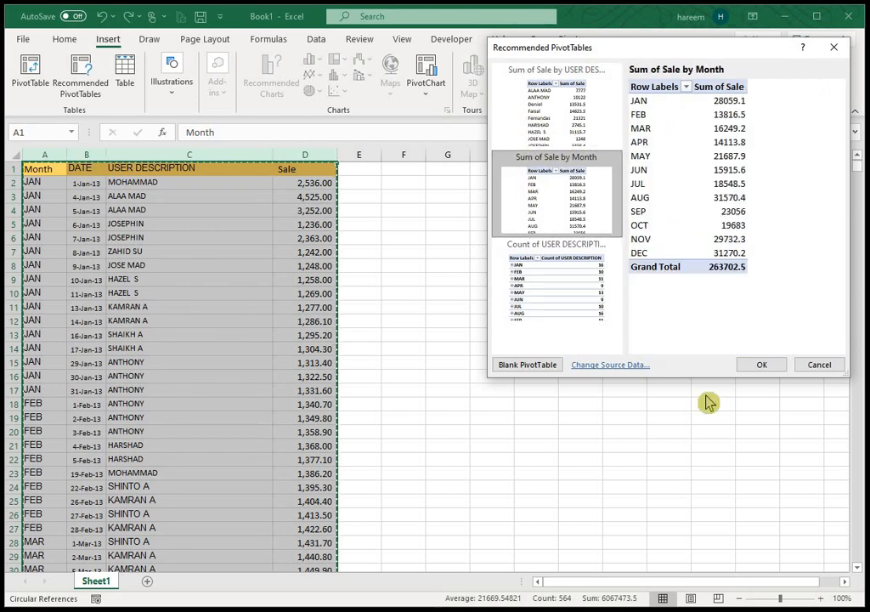
left_click(761, 367)
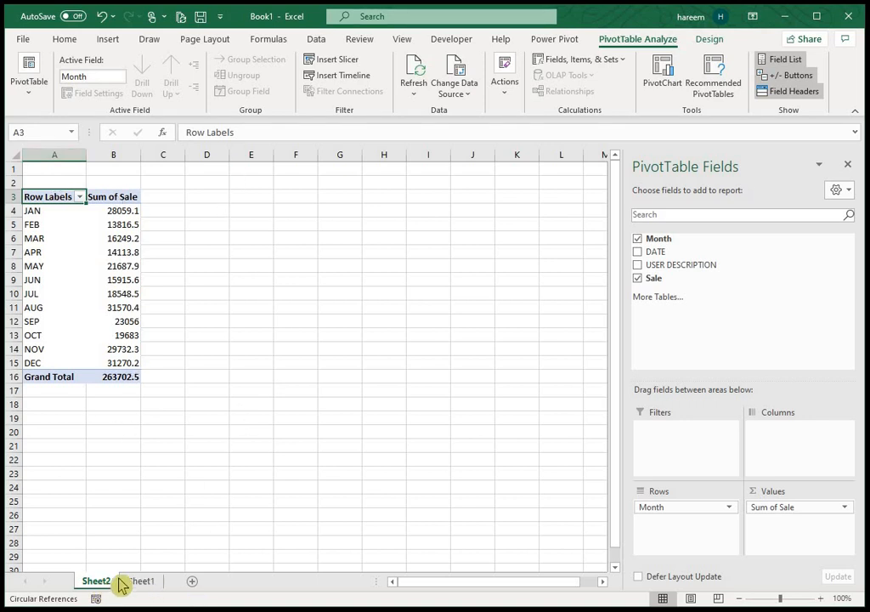
key("ctrl+z")
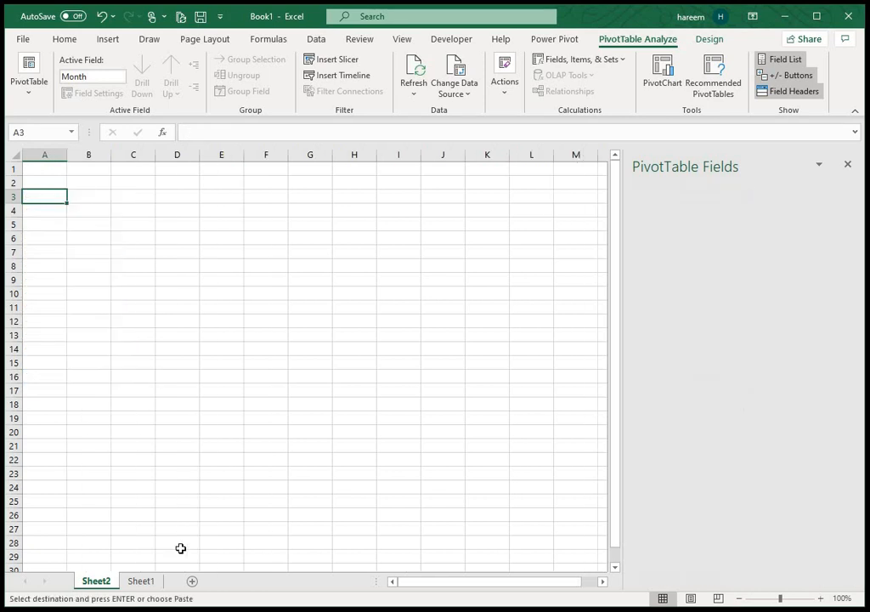
Create a blank PivotTable from columns A:D of Sheet1, placed in the existing worksheet at cell G3
left_click(141, 585)
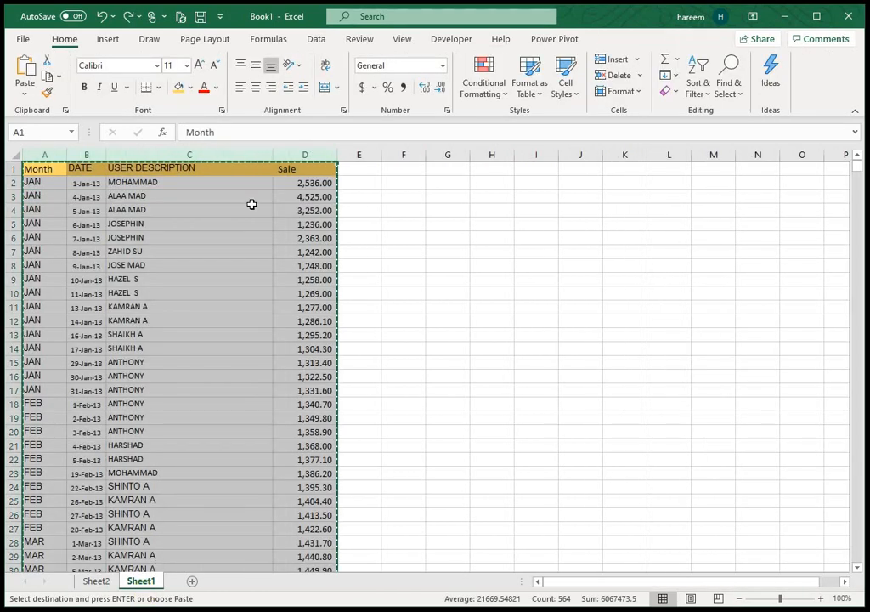
left_click(108, 39)
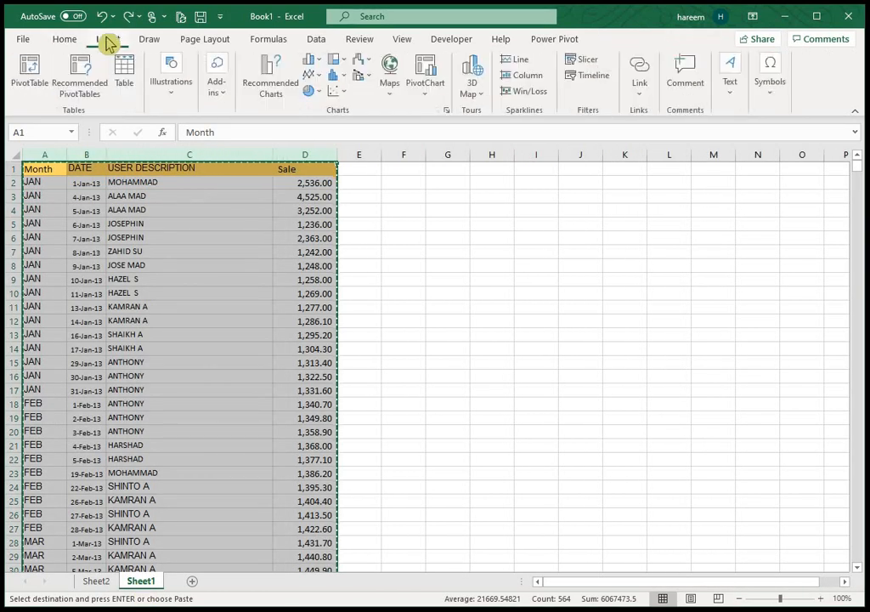
left_click(34, 82)
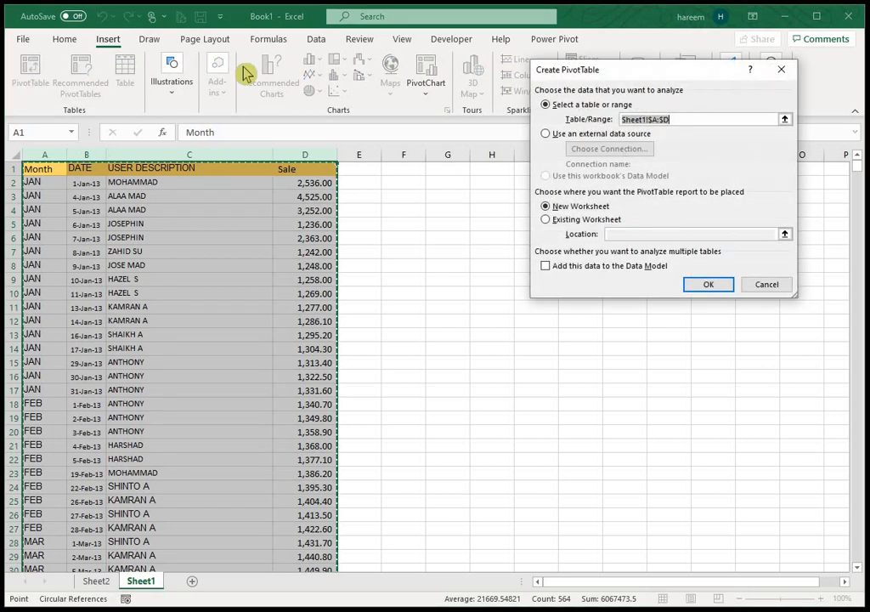
left_click(576, 219)
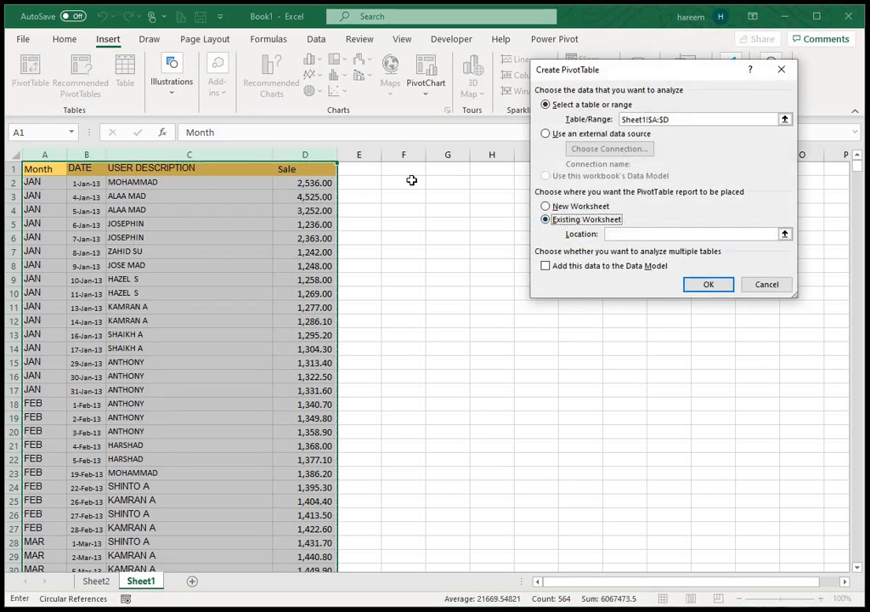
left_click(445, 198)
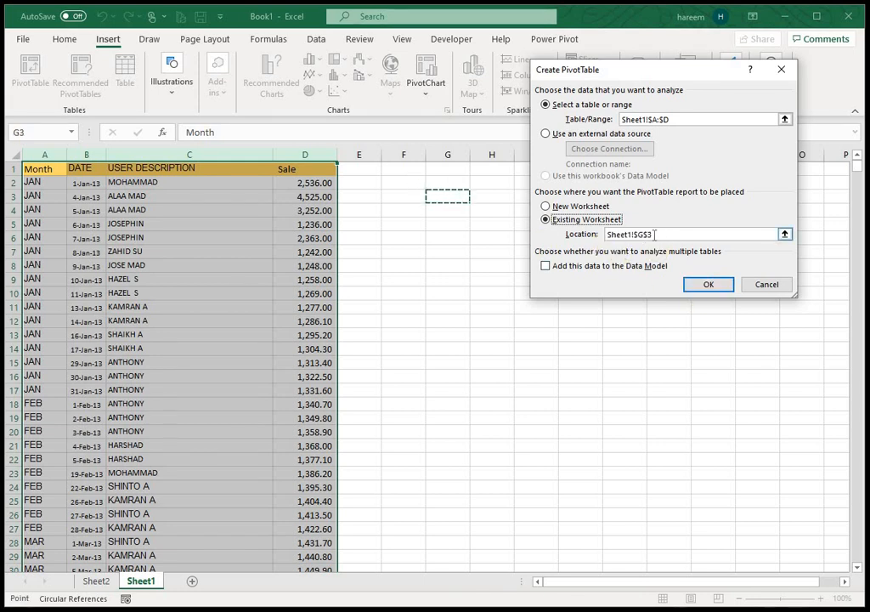
left_click(688, 287)
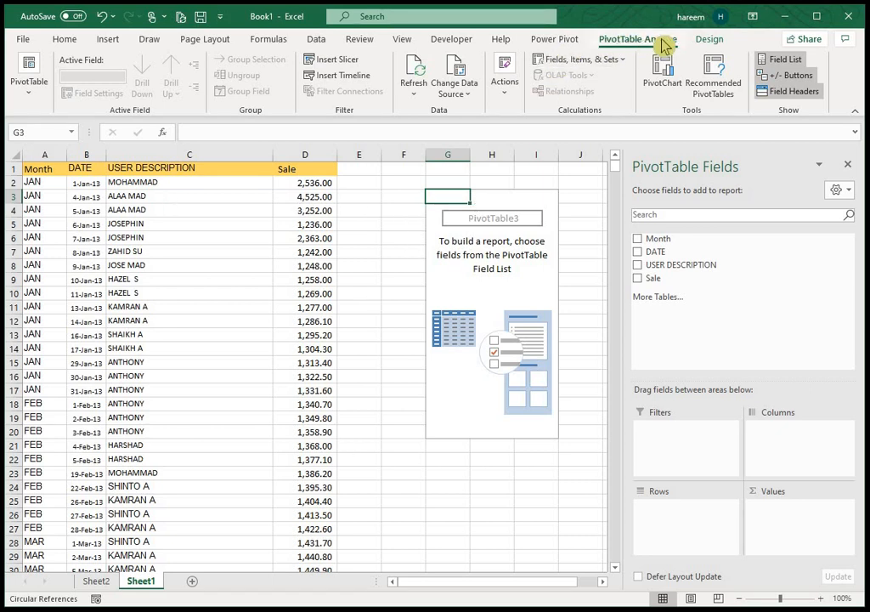
Set the new PivotTable to show no subtotals
left_click(709, 40)
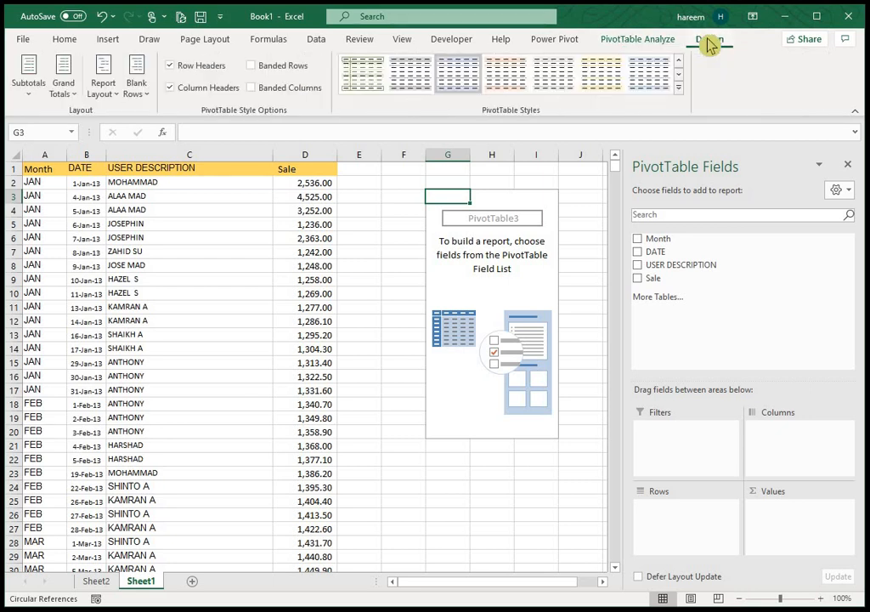
left_click(27, 99)
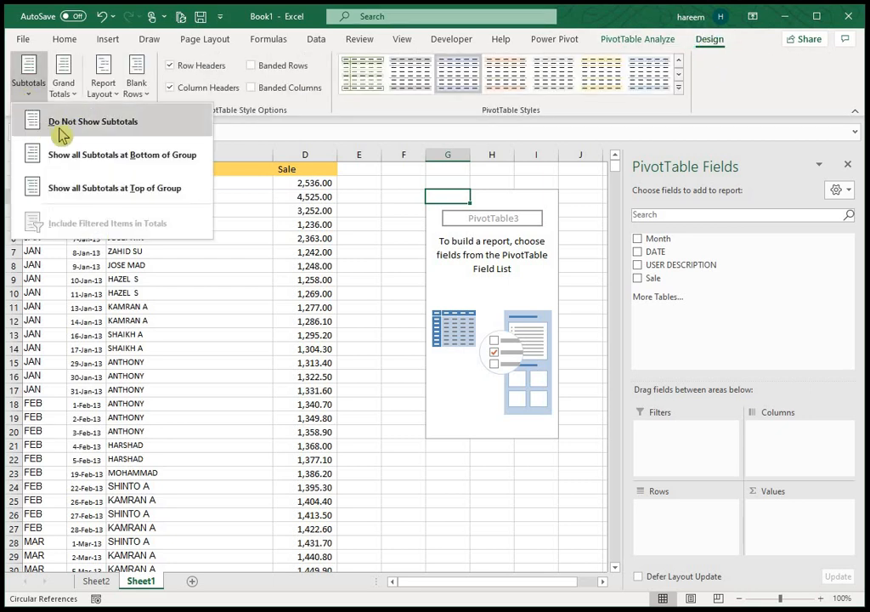
left_click(85, 128)
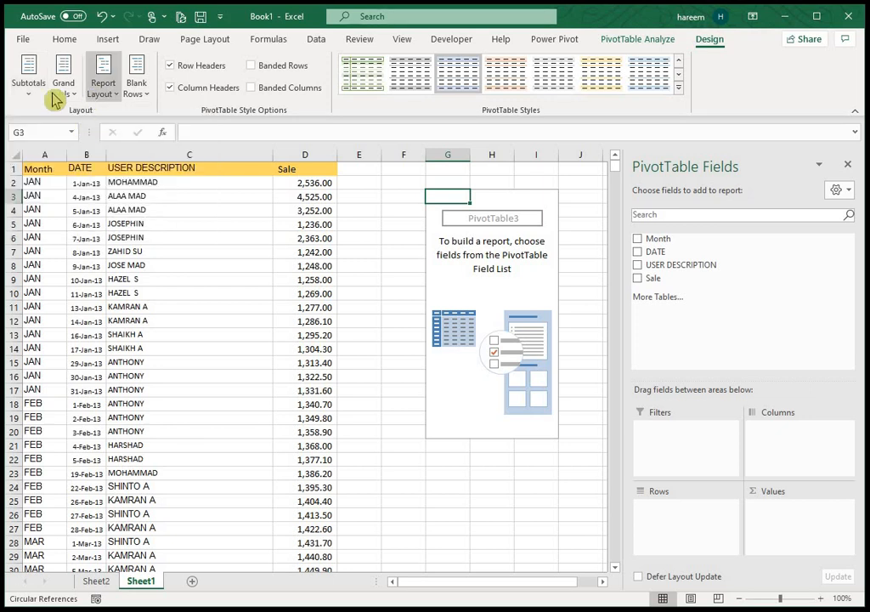
Turn grand totals off for rows and columns and show the PivotTable report in tabular form
left_click(62, 91)
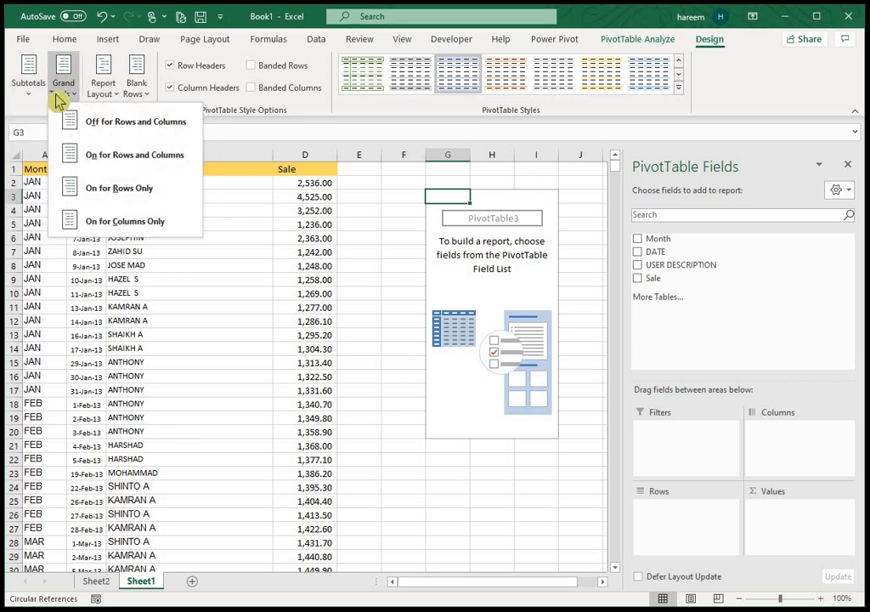
left_click(144, 126)
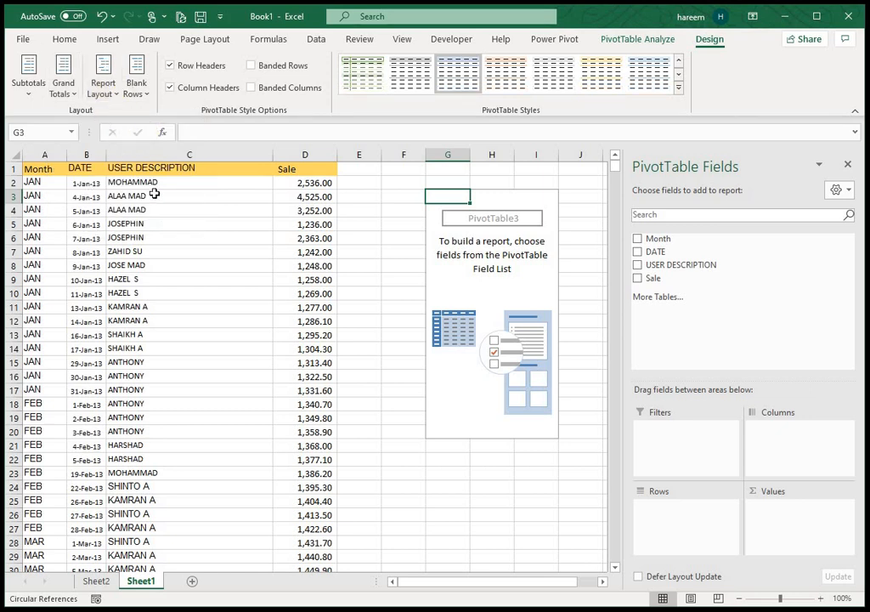
left_click(117, 98)
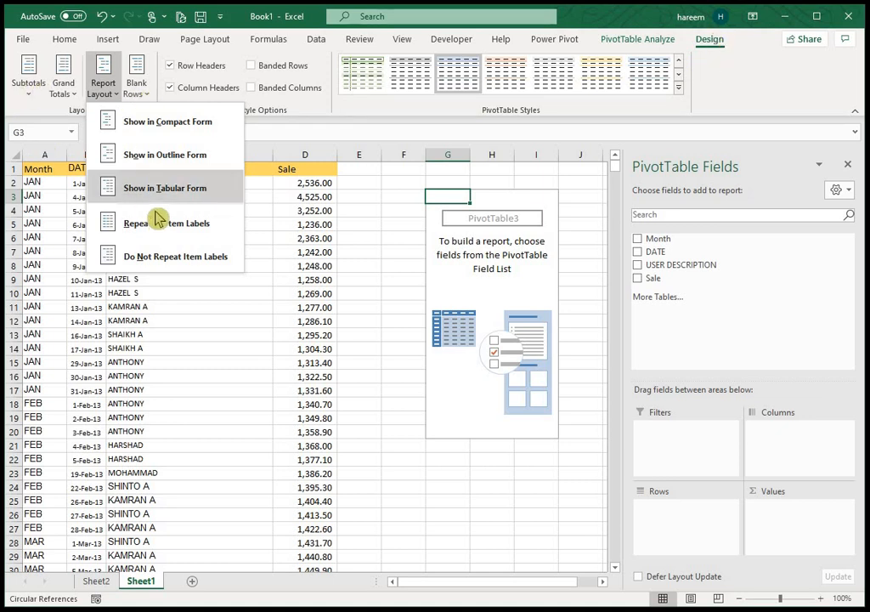
left_click(157, 189)
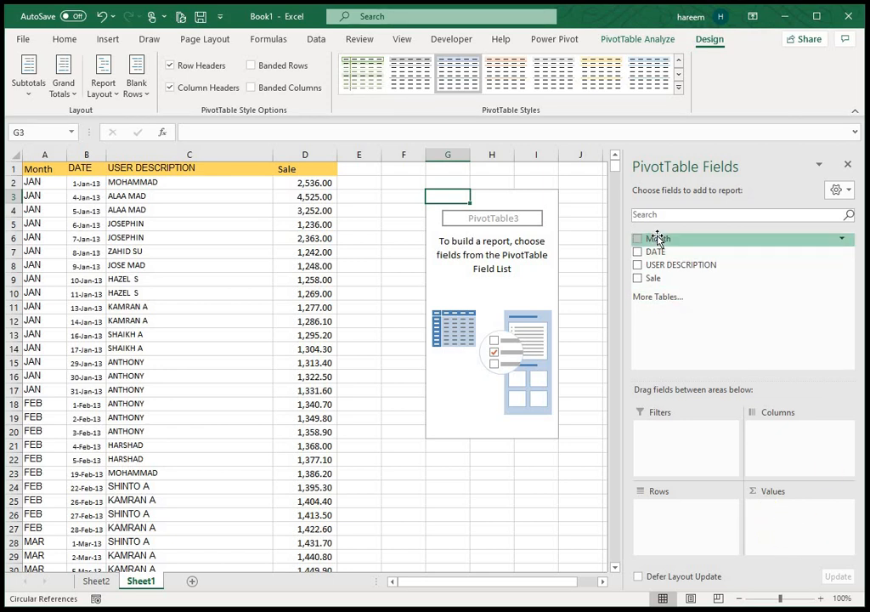
Add Month as the PivotTable's report filter, review its list of months, and keep the filter on (All)
left_click_drag(657, 238, 710, 459)
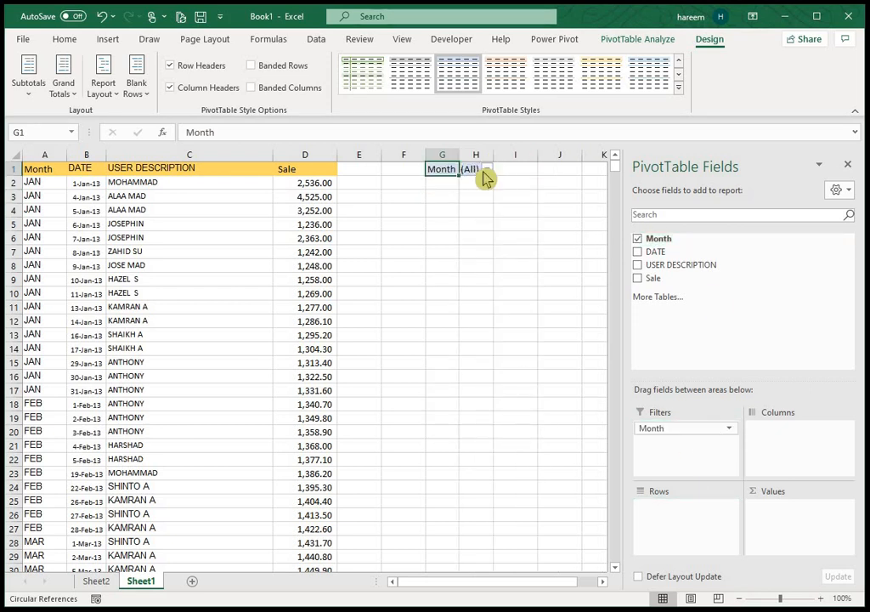
left_click(479, 170)
left_click(486, 169)
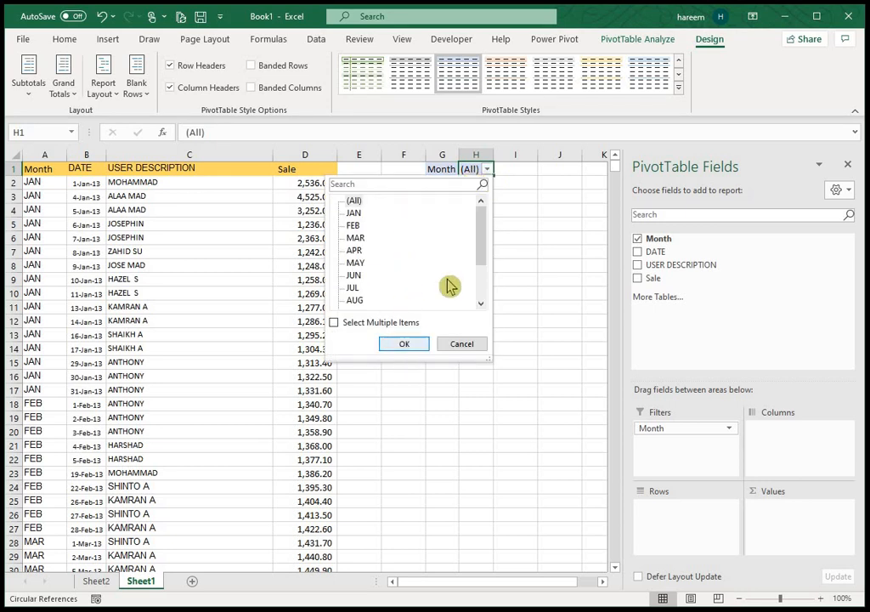
left_click_drag(480, 242, 490, 197)
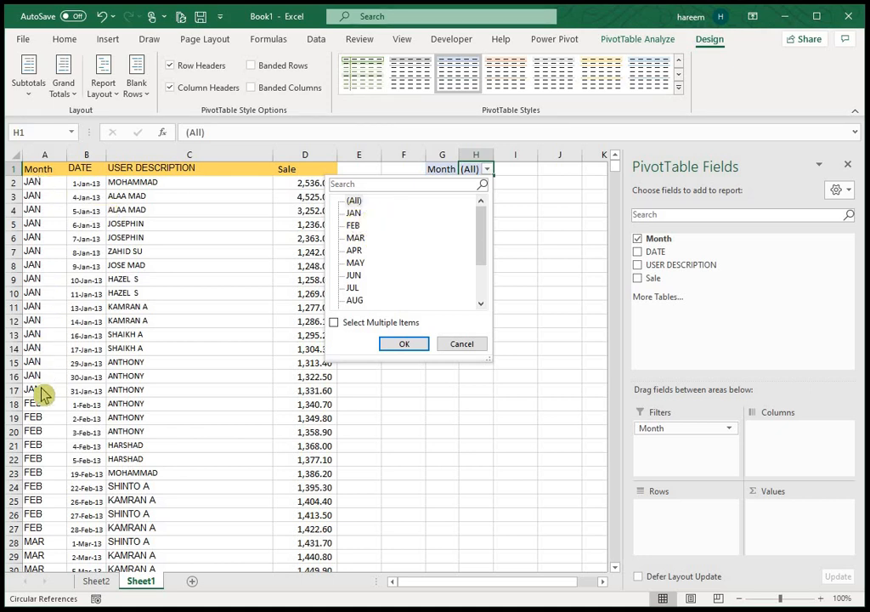
left_click(406, 344)
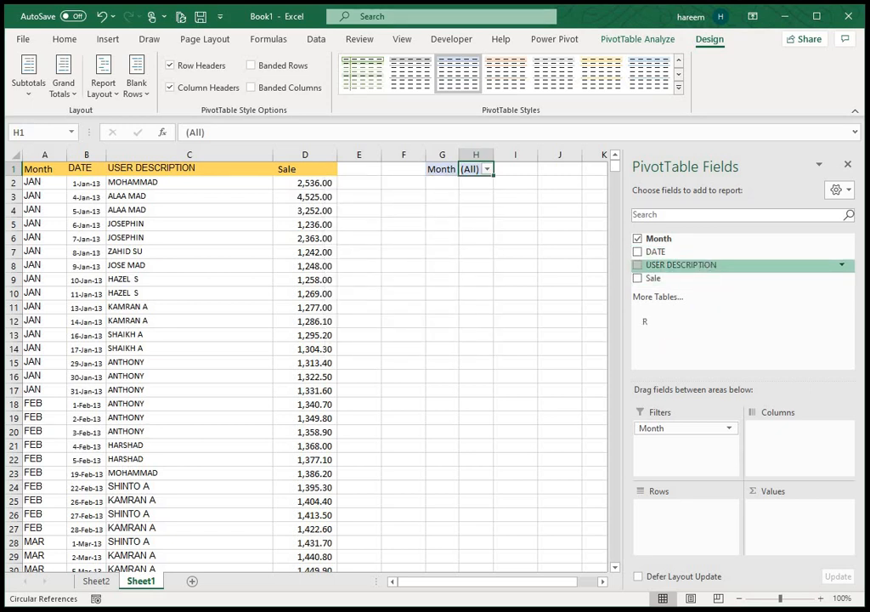
Add USER DESCRIPTION as the PivotTable's row field and summarize Sale as the sum values
left_click_drag(644, 321, 694, 524)
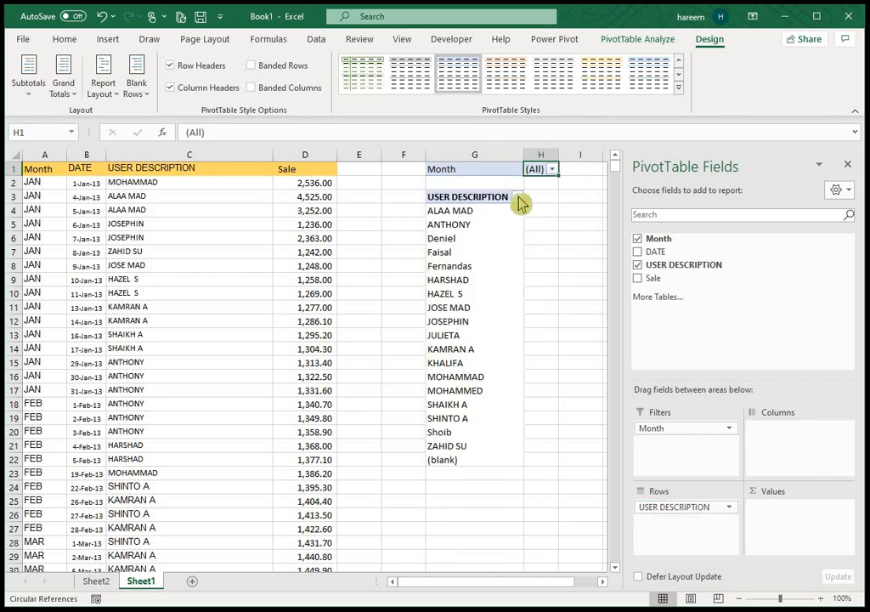
left_click_drag(654, 279, 783, 537)
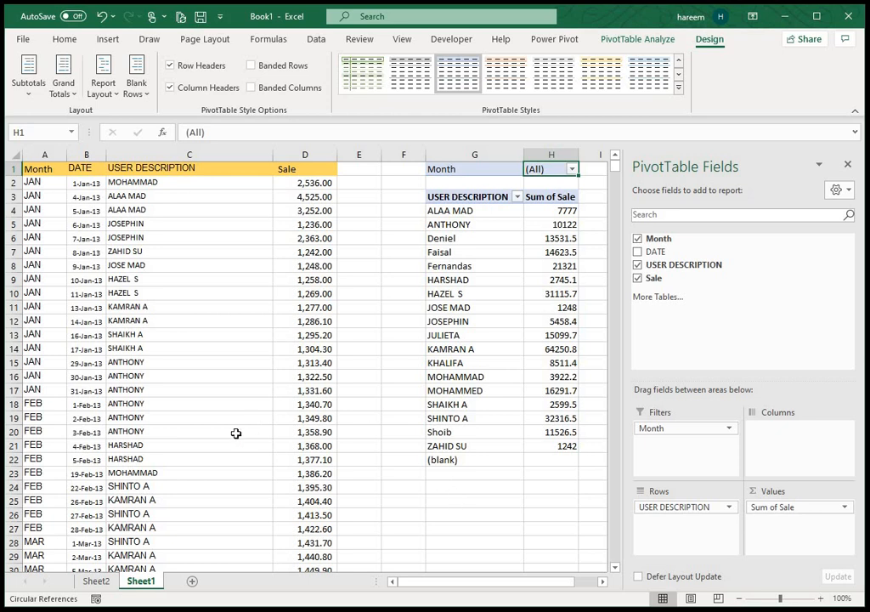
Review the monthly source data down to December and the list of user descriptions in the PivotTable
scroll(236, 434, "down", 20)
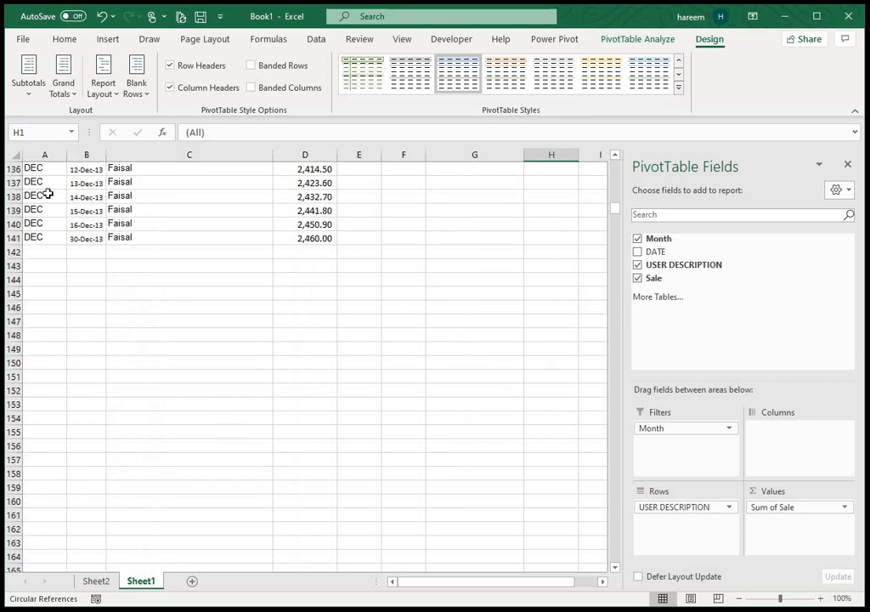
scroll(230, 260, "up", 20)
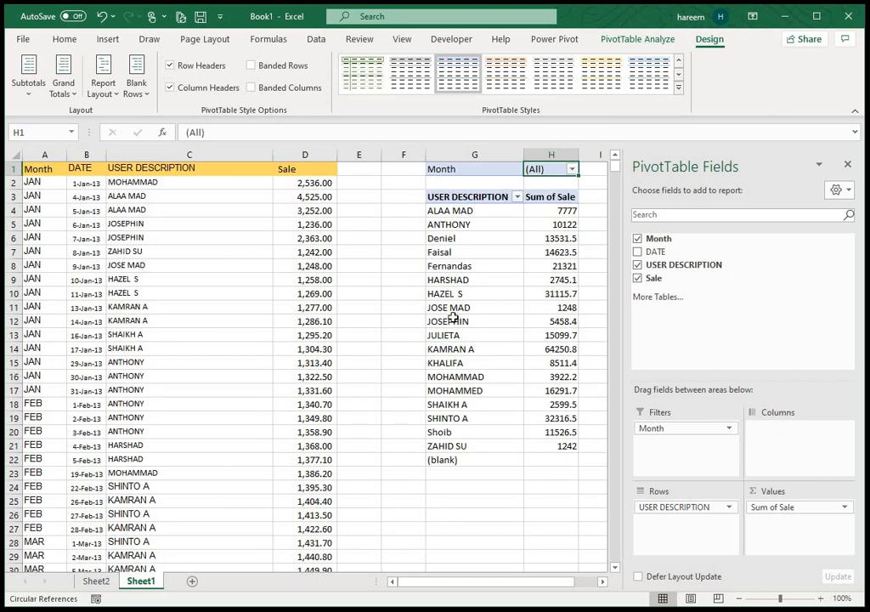
left_click_drag(450, 210, 452, 443)
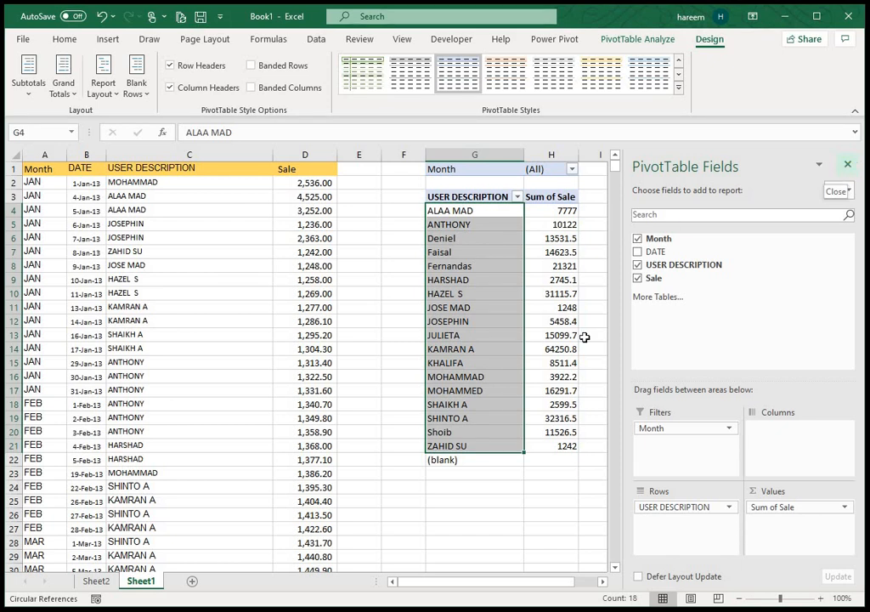
Try Month as the PivotTable's column field and as its outer row field, and return it to the report filter
left_click_drag(660, 431, 790, 433)
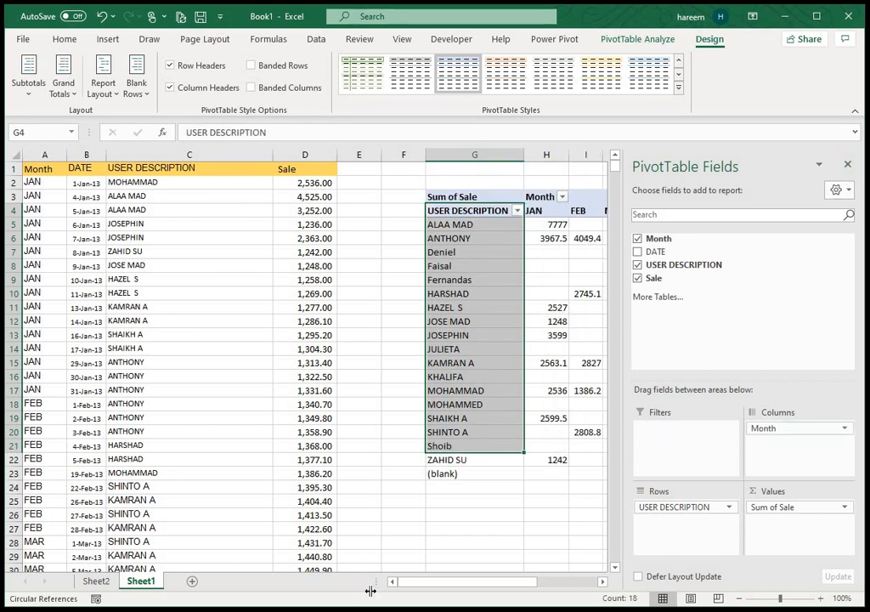
left_click_drag(460, 583, 576, 586)
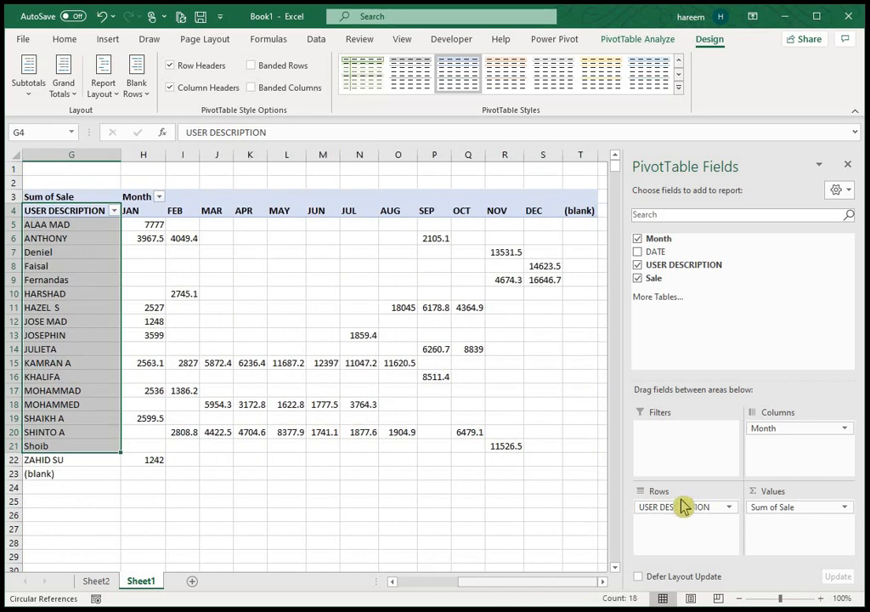
left_click_drag(767, 428, 684, 503)
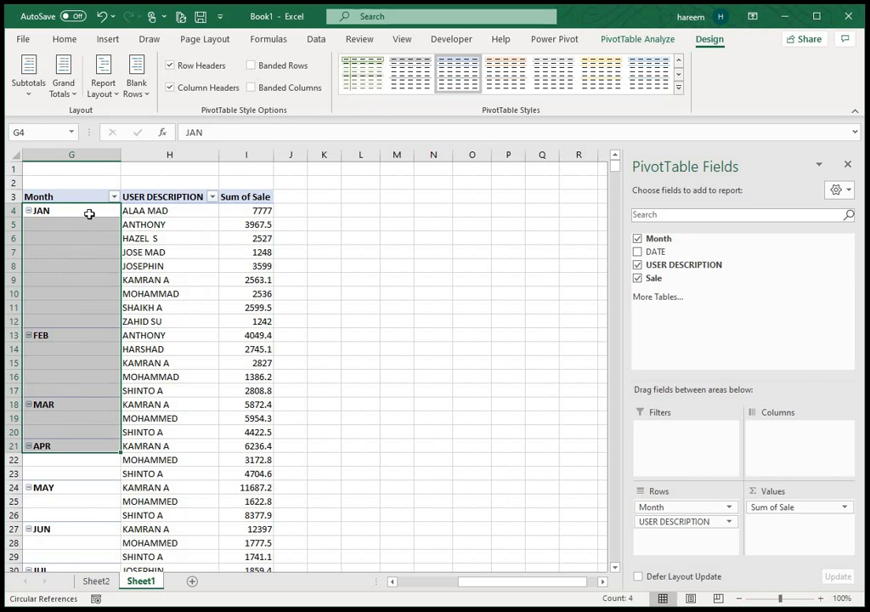
scroll(125, 439, "down", 6)
scroll(298, 482, "up", 6)
left_click_drag(668, 507, 676, 459)
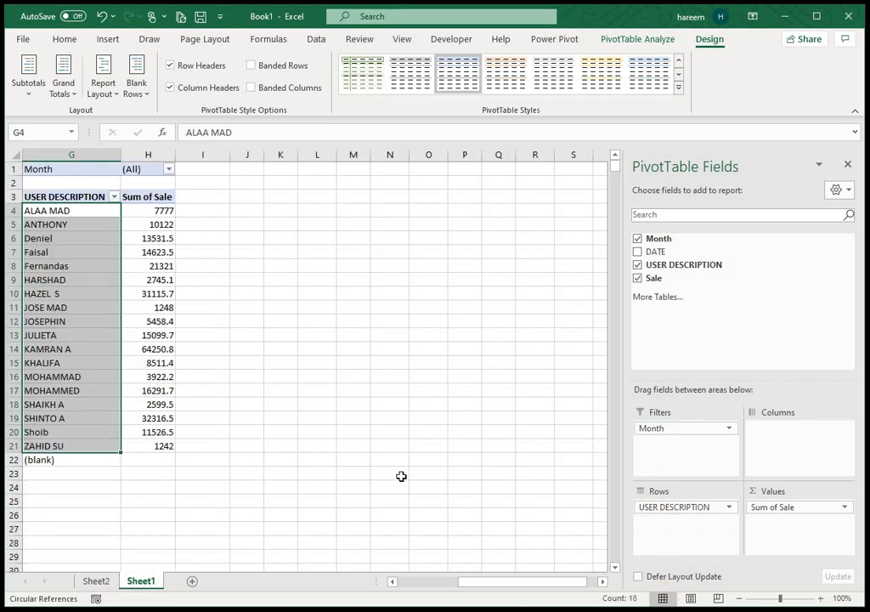
left_click_drag(467, 586, 389, 587)
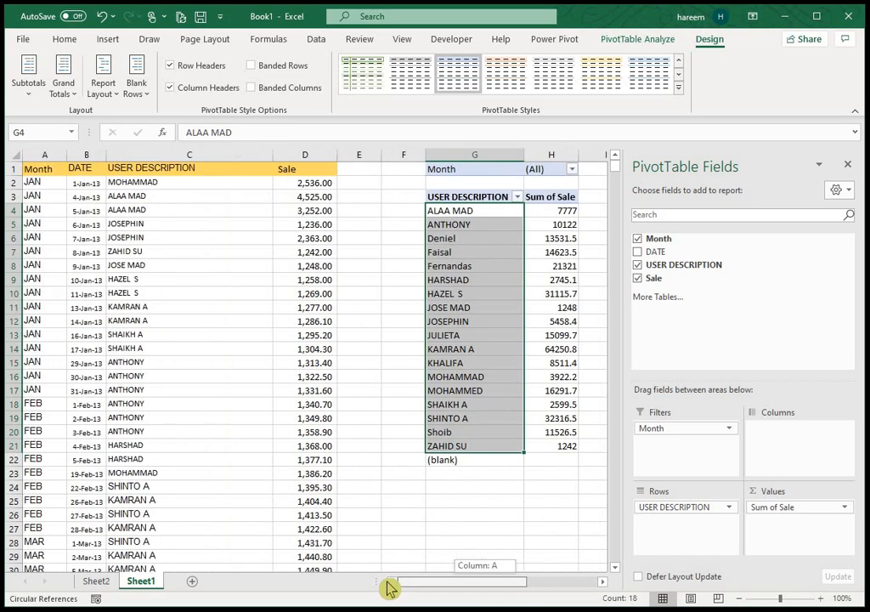
Close the PivotTable field list and apply the blue style from the second row of the Light PivotTable styles
left_click(847, 166)
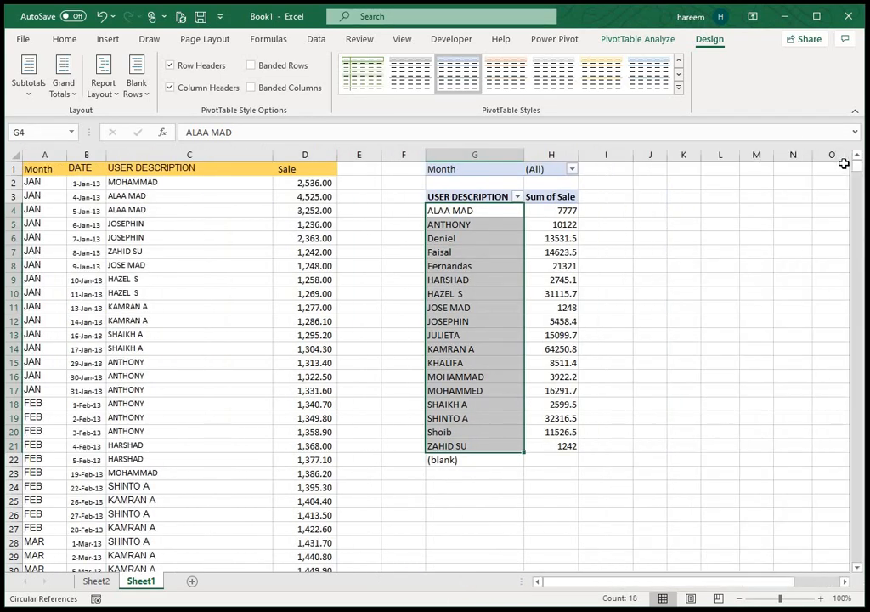
left_click(678, 87)
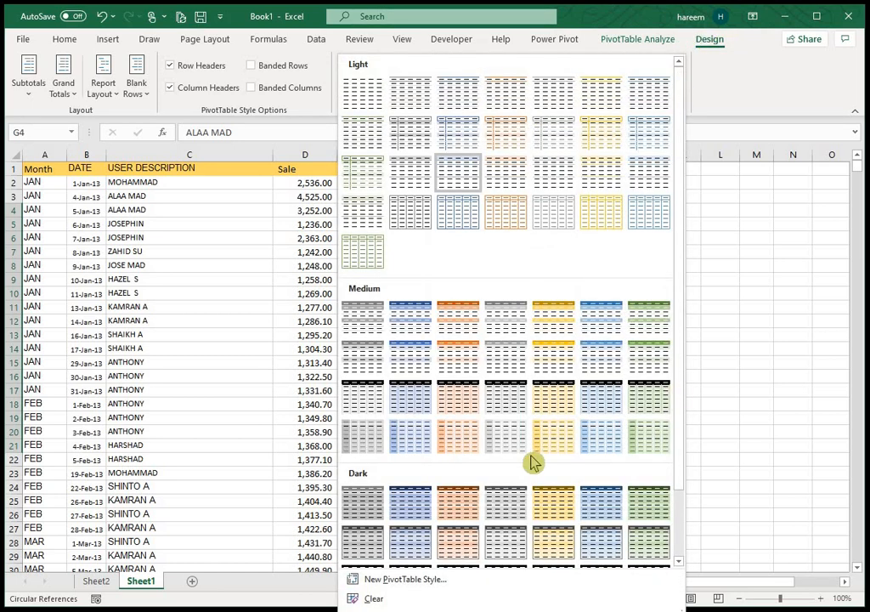
left_click(655, 138)
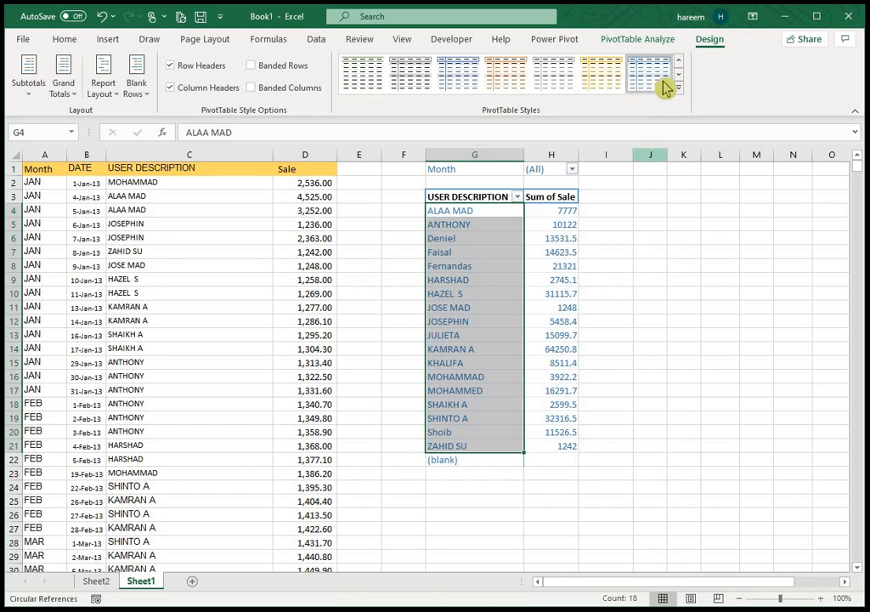
Examine the PivotTable's (blank) item and the empty rows below the source data in columns A to D
left_click(464, 460)
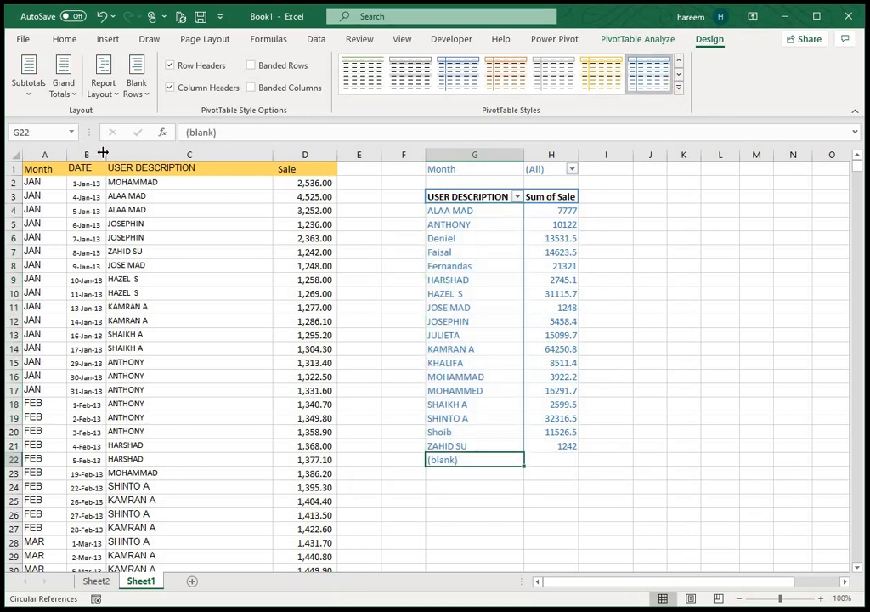
left_click_drag(44, 153, 329, 252)
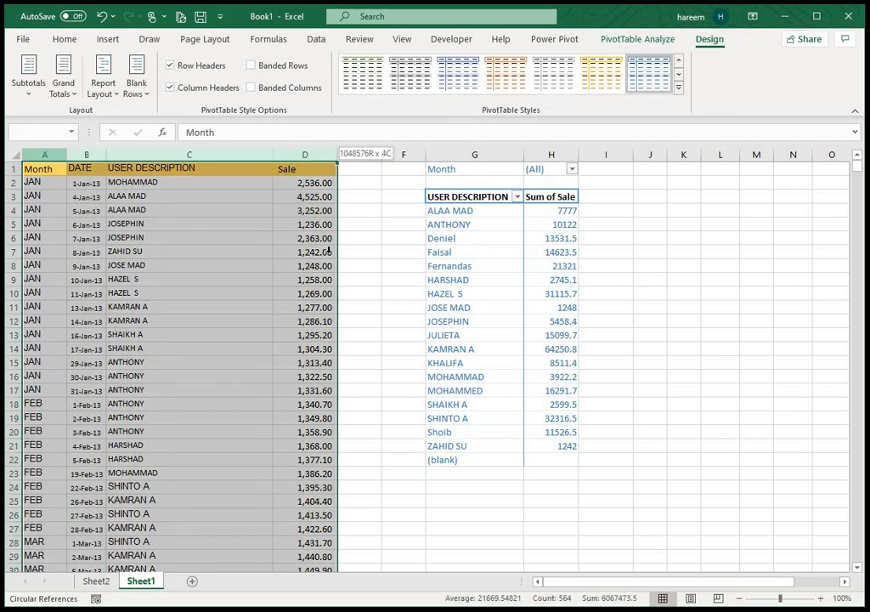
left_click(441, 459)
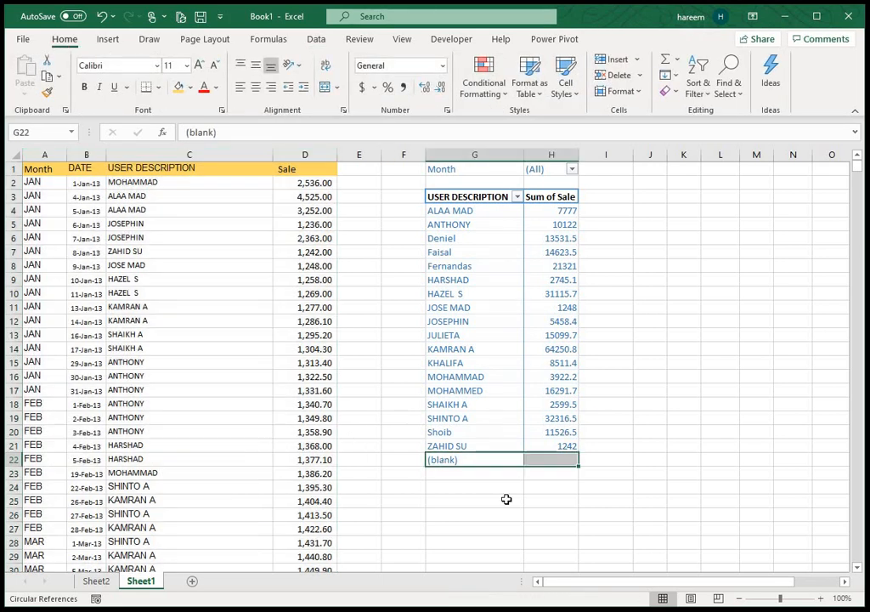
scroll(119, 498, "down", 20)
scroll(119, 498, "down", 20)
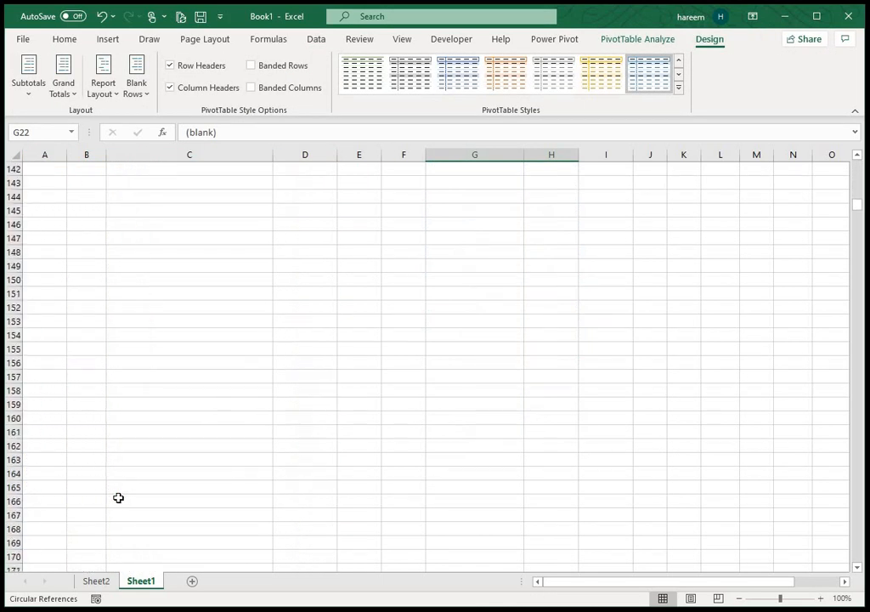
scroll(83, 294, "up", 7)
left_click_drag(44, 337, 253, 414)
scroll(253, 414, "up", 20)
scroll(252, 415, "up", 11)
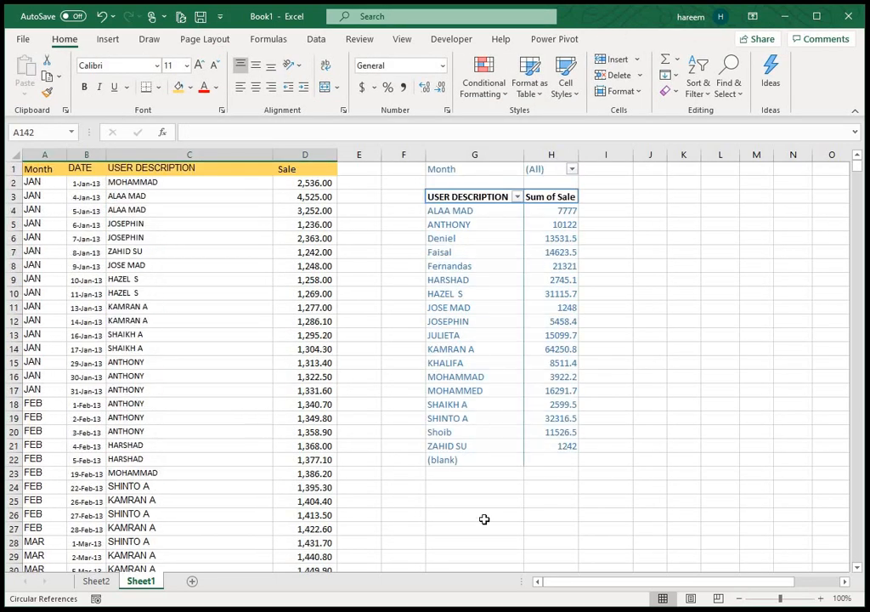
Exclude the (blank) item from USER DESCRIPTION with a Does Not Equal label filter
left_click(441, 459)
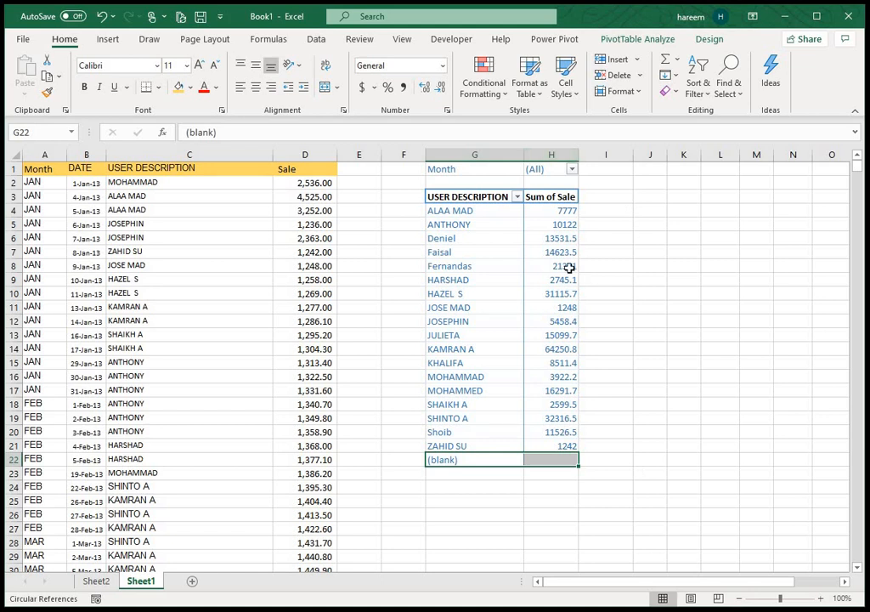
left_click(518, 198)
mouse_move(422, 291)
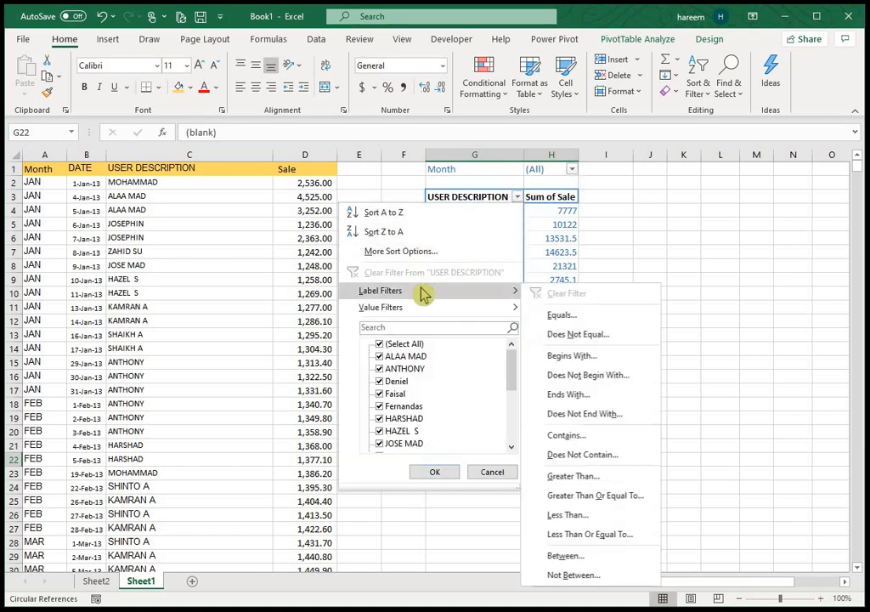
left_click(622, 339)
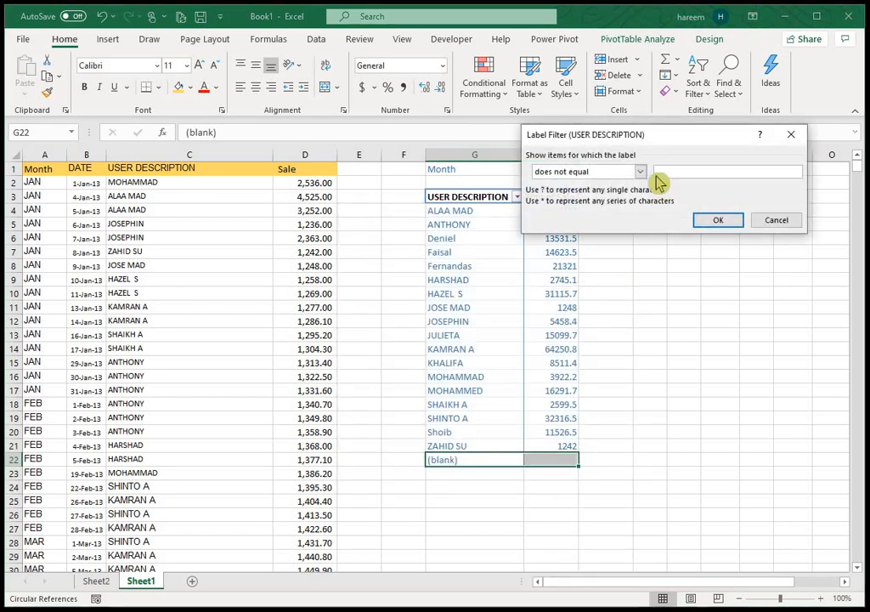
left_click(710, 220)
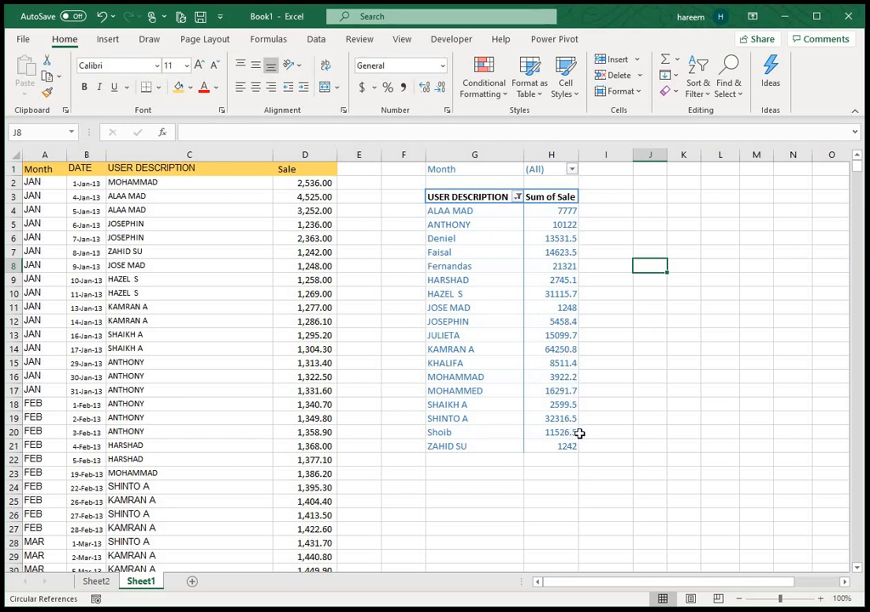
Allow multiple items in the Month report filter and show only JAN
left_click(572, 169)
left_click(420, 322)
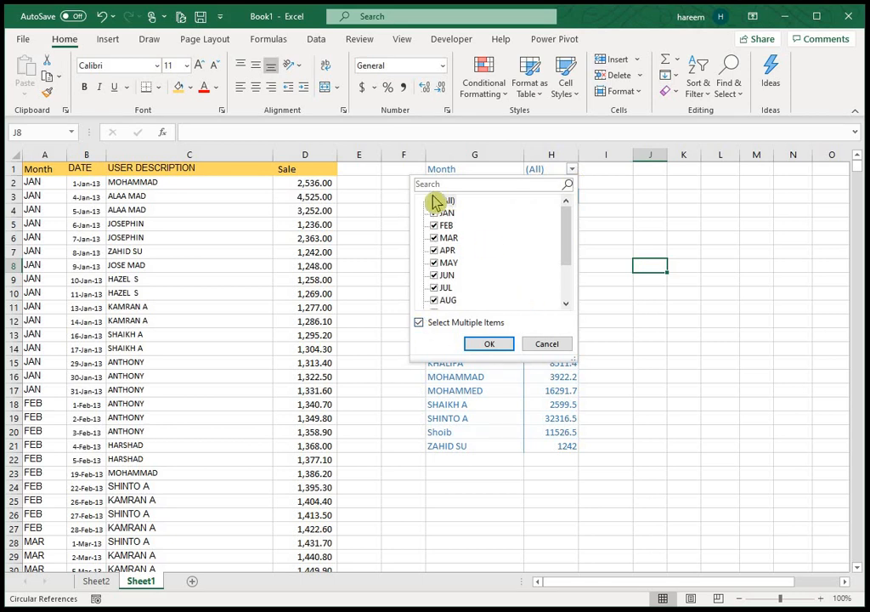
left_click(434, 200)
left_click(434, 212)
left_click(489, 343)
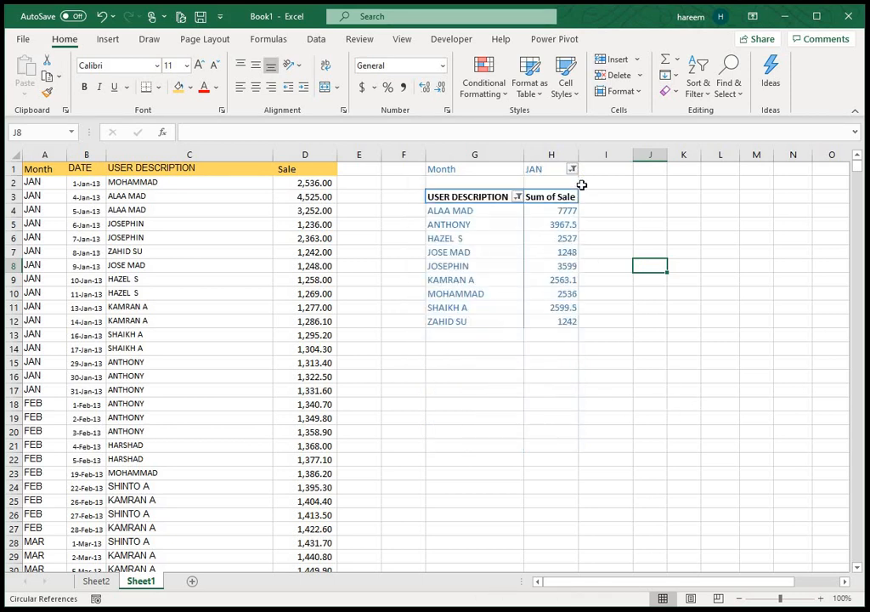
Switch the Month report filter from JAN to FEB only
left_click(571, 169)
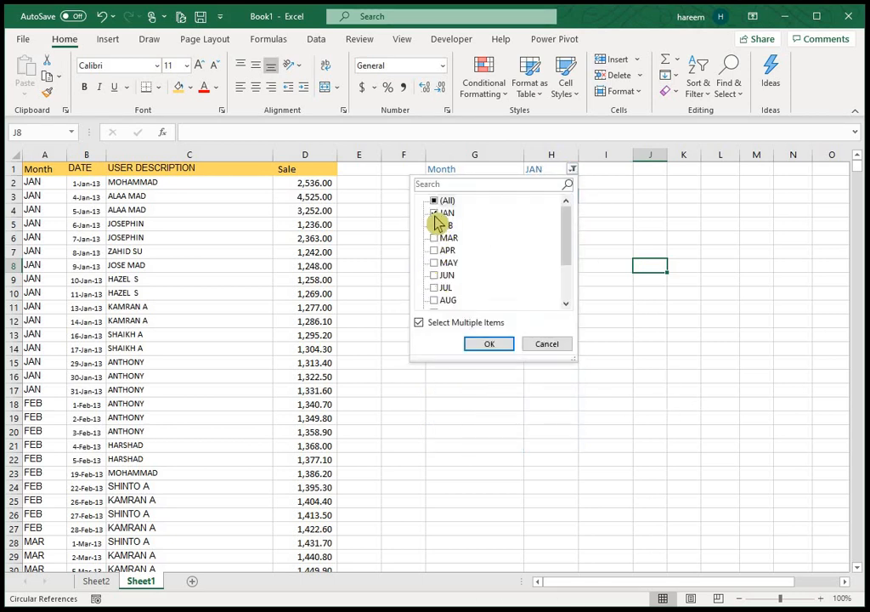
left_click(434, 212)
left_click(434, 226)
left_click(488, 343)
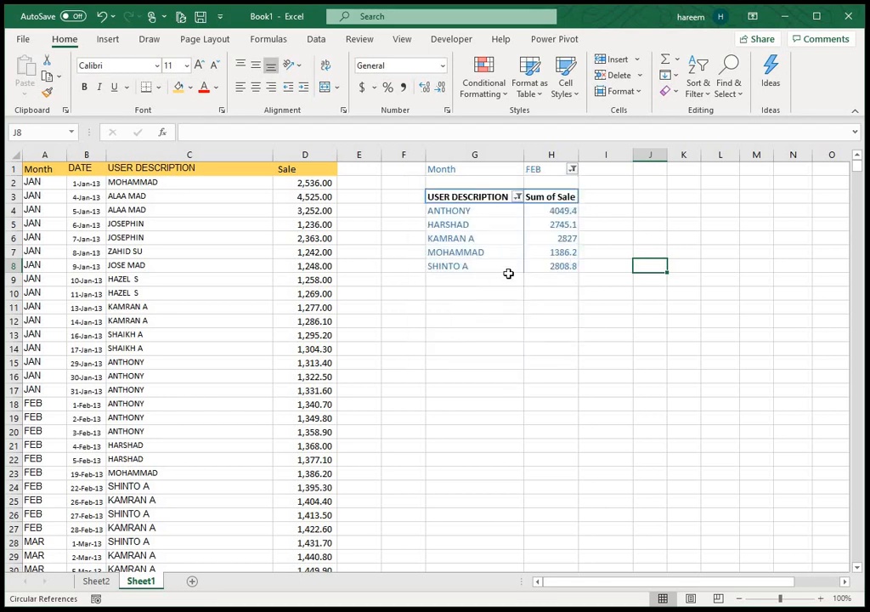
Set the Month report filter back to (All)
left_click(570, 168)
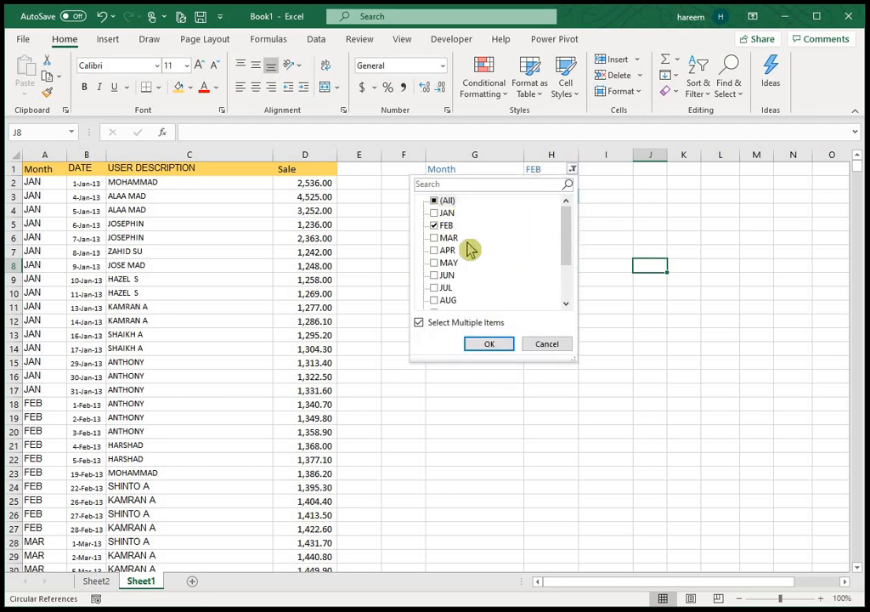
left_click(435, 201)
left_click(488, 345)
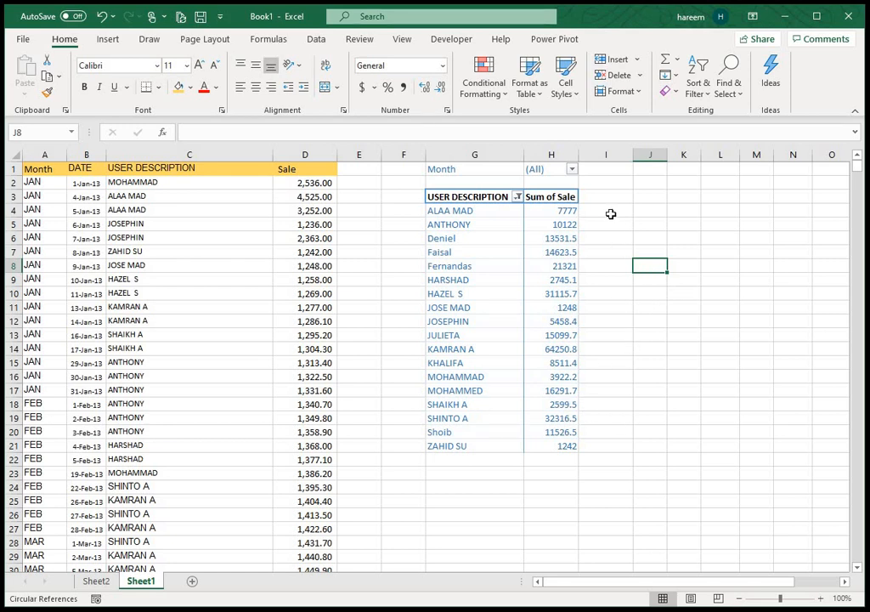
Turn on the PivotTable's grand totals for columns only
left_click(559, 445)
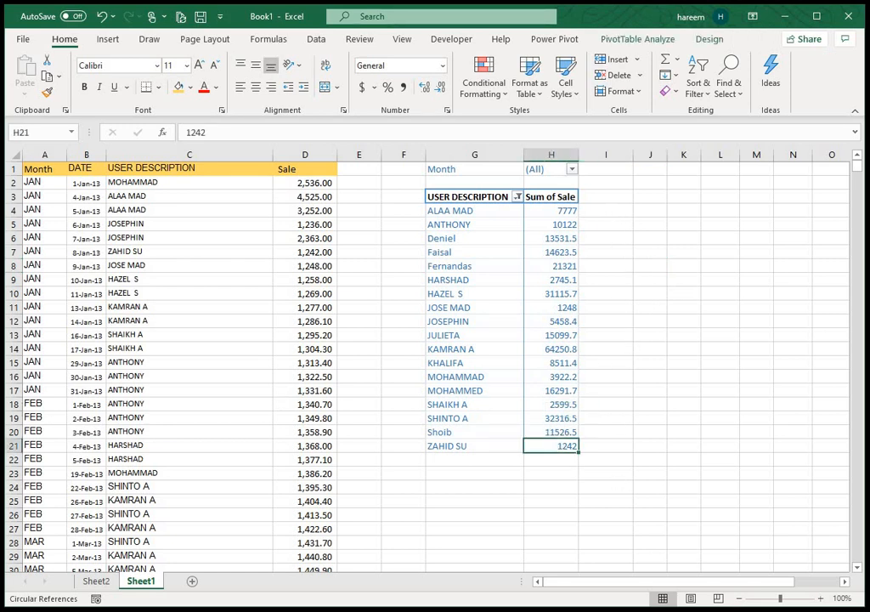
left_click(450, 39)
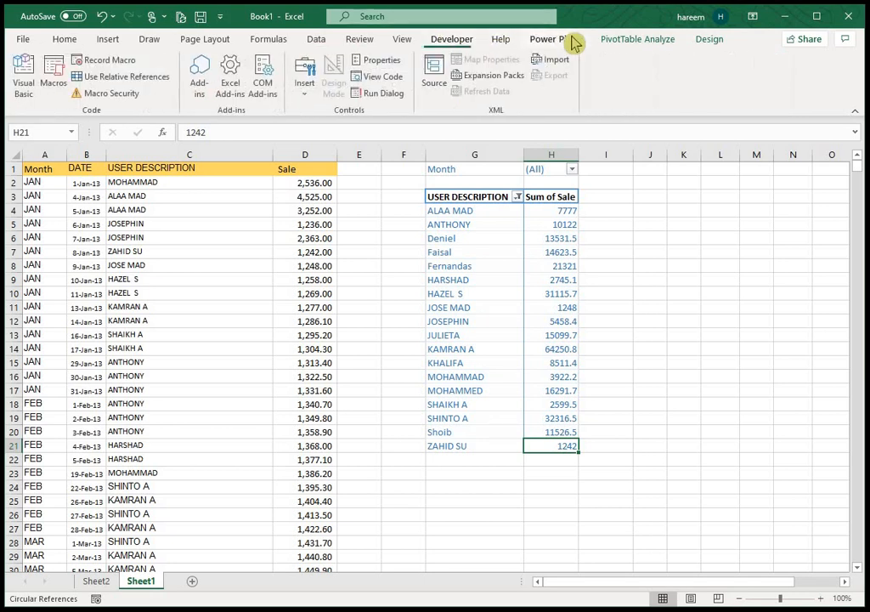
left_click(708, 40)
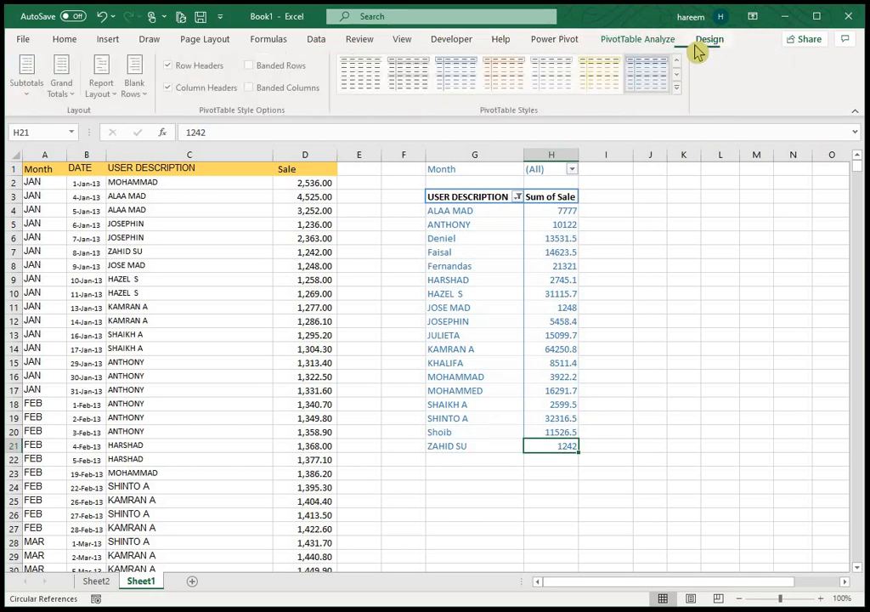
left_click(63, 83)
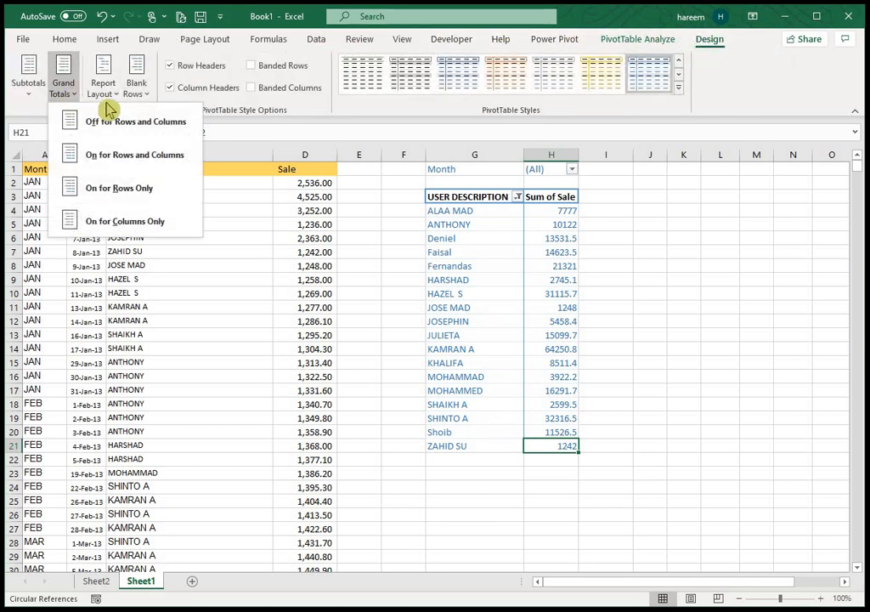
left_click(108, 220)
left_click(624, 455)
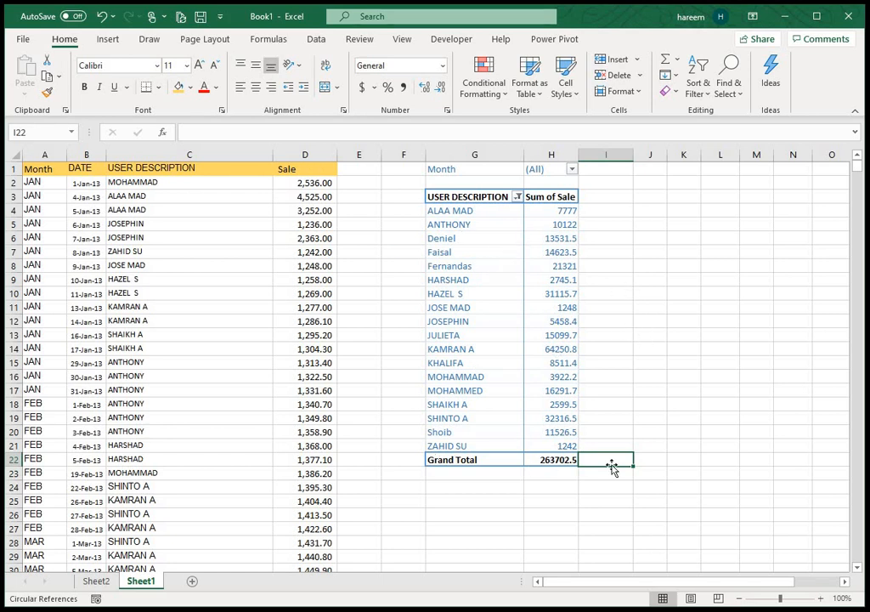
Insert a Month slicer for the PivotTable and move it clear of the PivotTable
left_click(507, 247)
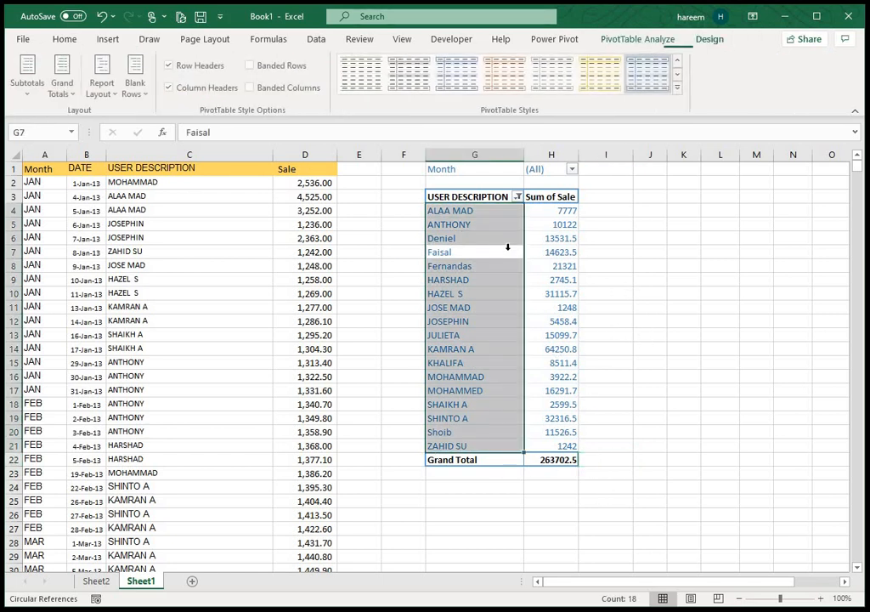
left_click(553, 237)
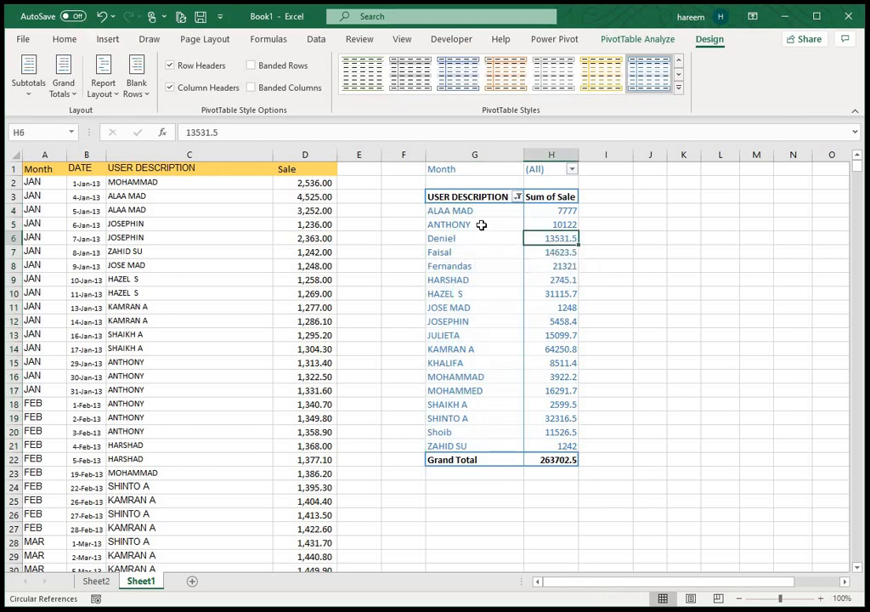
left_click(481, 225)
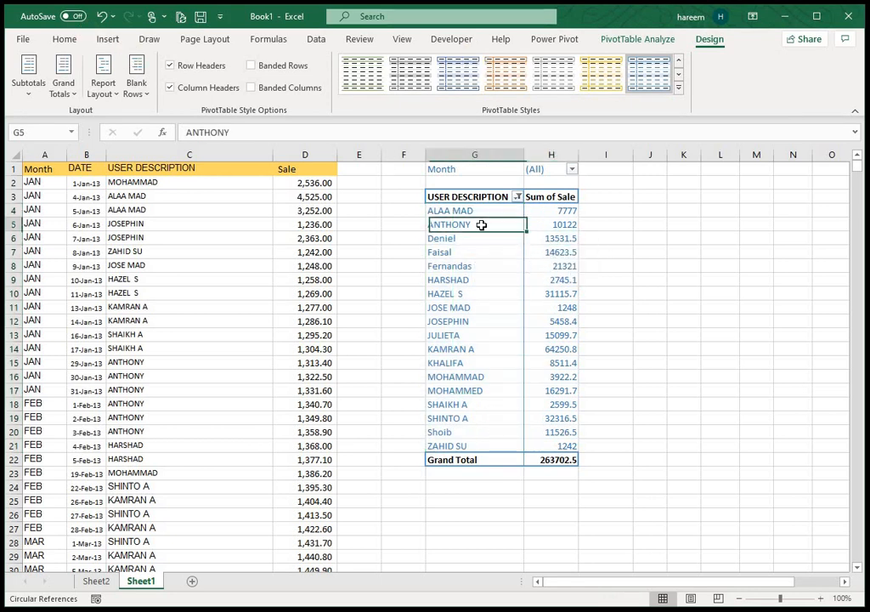
left_click(108, 43)
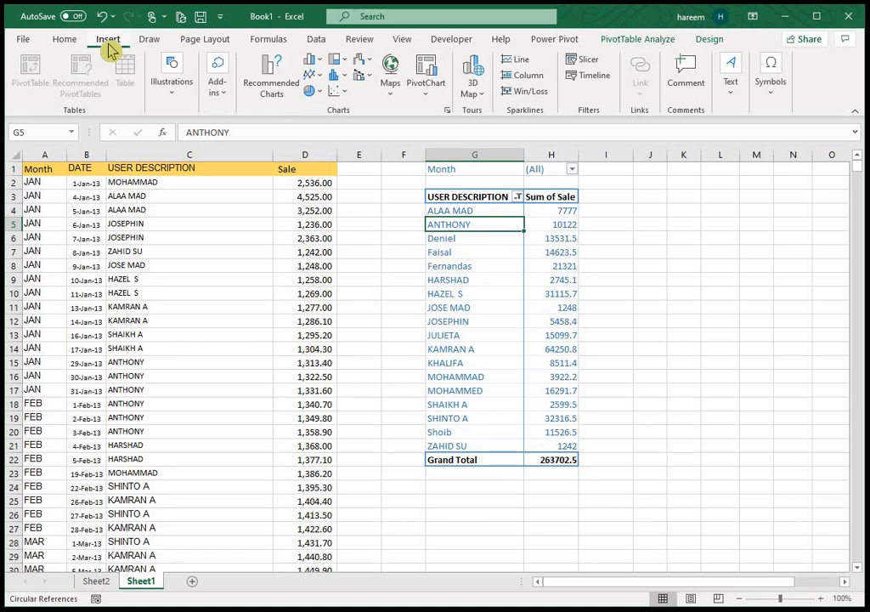
left_click(587, 59)
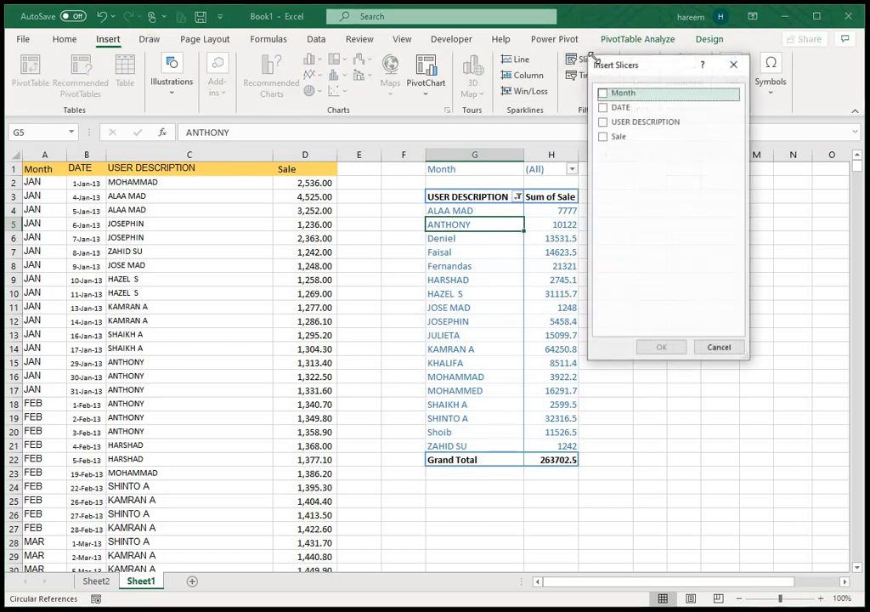
left_click(607, 95)
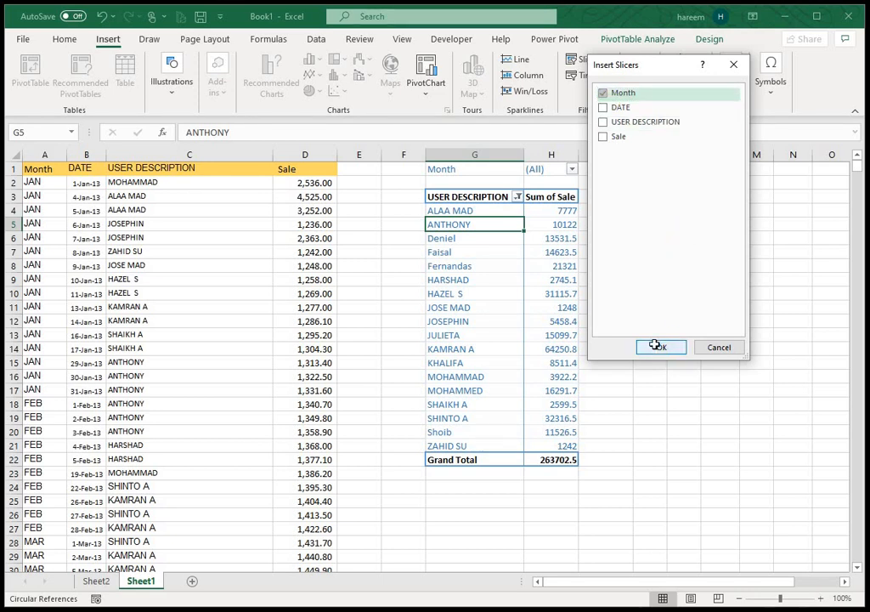
left_click(655, 346)
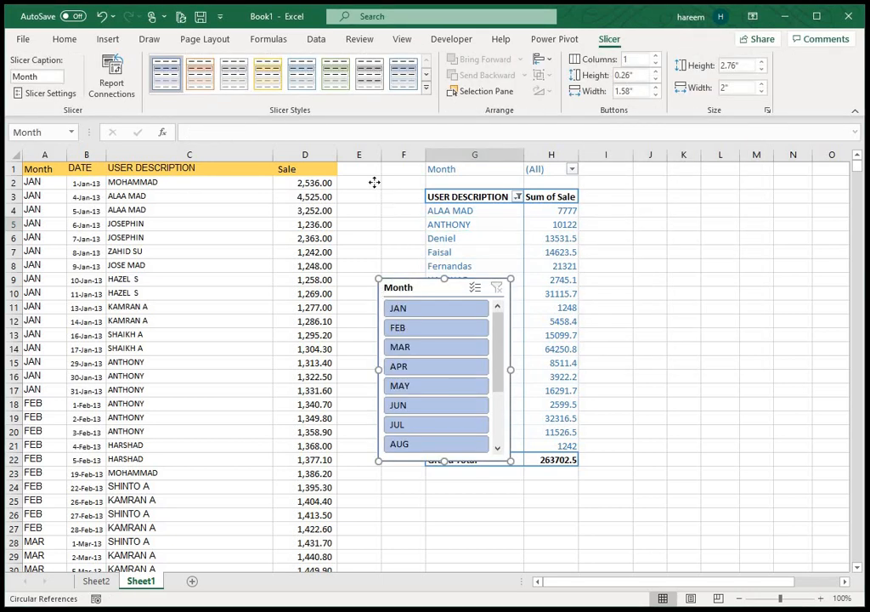
left_click_drag(374, 181, 334, 213)
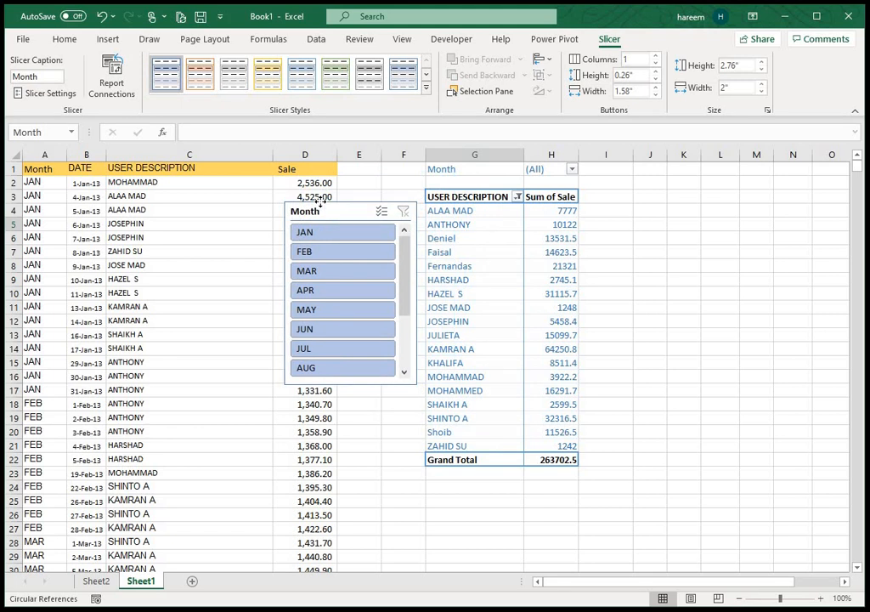
Remove the Month field from the PivotTable's report filter area and close the field list
left_click(475, 224)
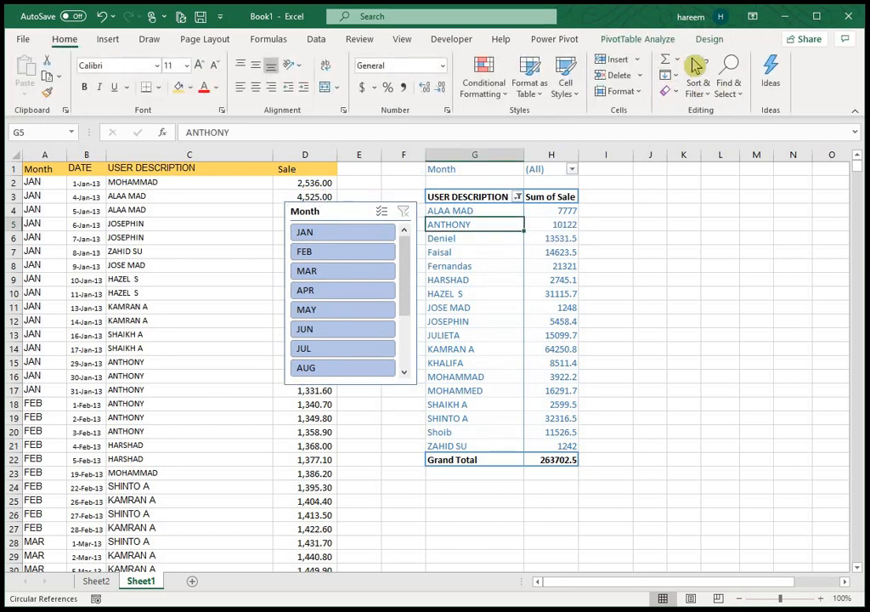
left_click(705, 40)
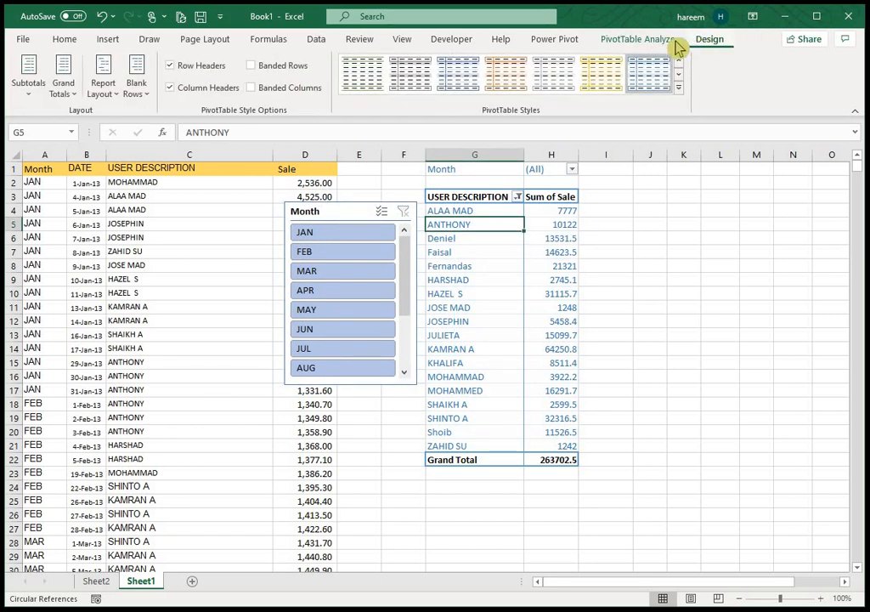
left_click(556, 41)
left_click(644, 42)
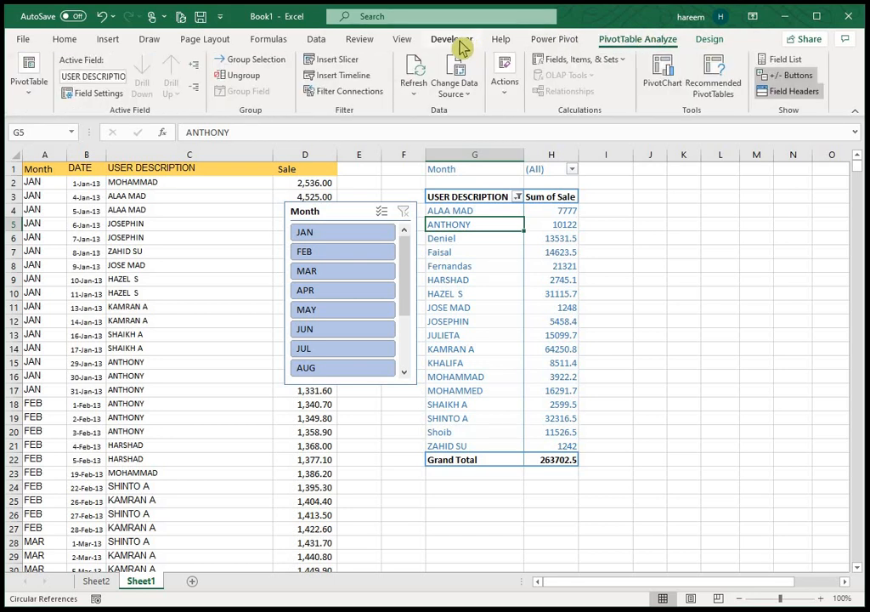
left_click(784, 65)
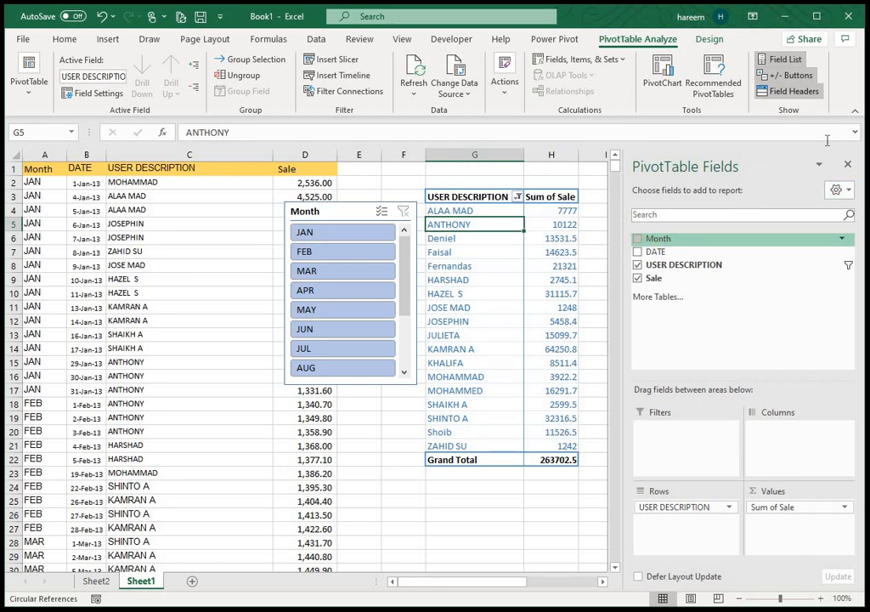
left_click(847, 164)
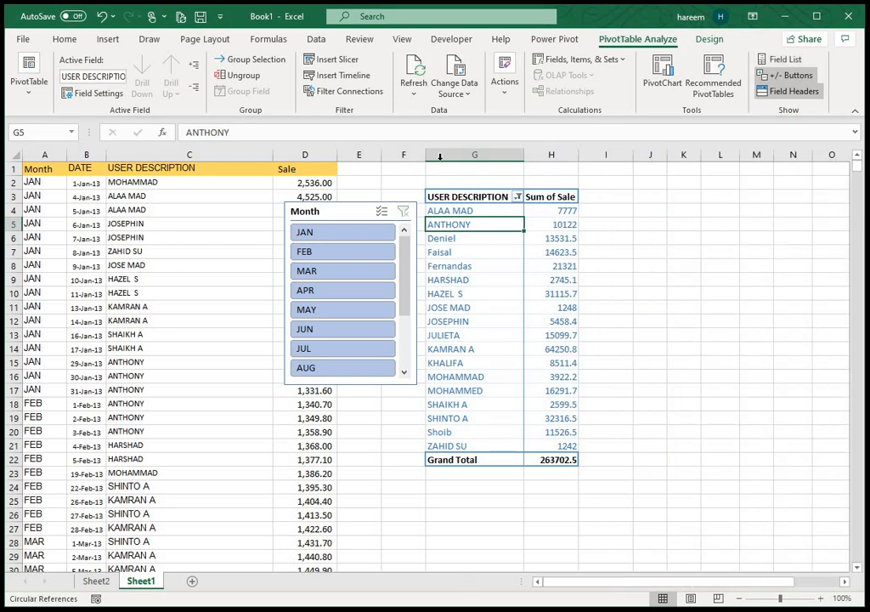
Place the Month slicer just right of the PivotTable and arrange its buttons in 3 columns
left_click_drag(357, 208, 659, 191)
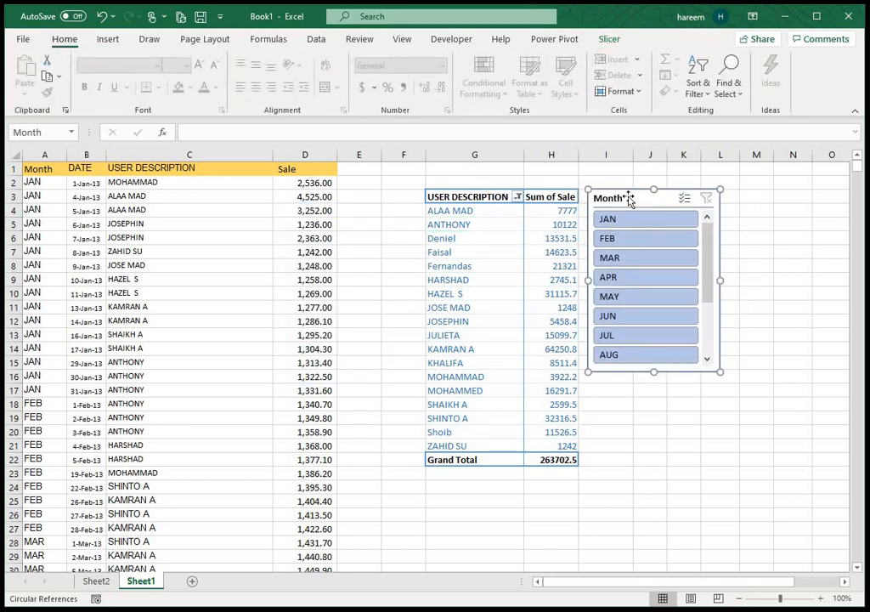
left_click(612, 39)
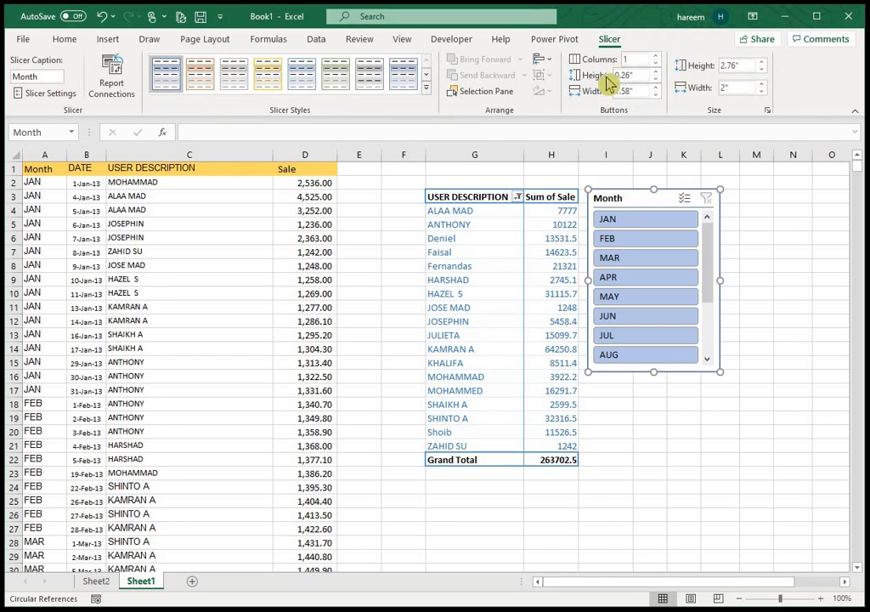
left_click(656, 55)
left_click(656, 56)
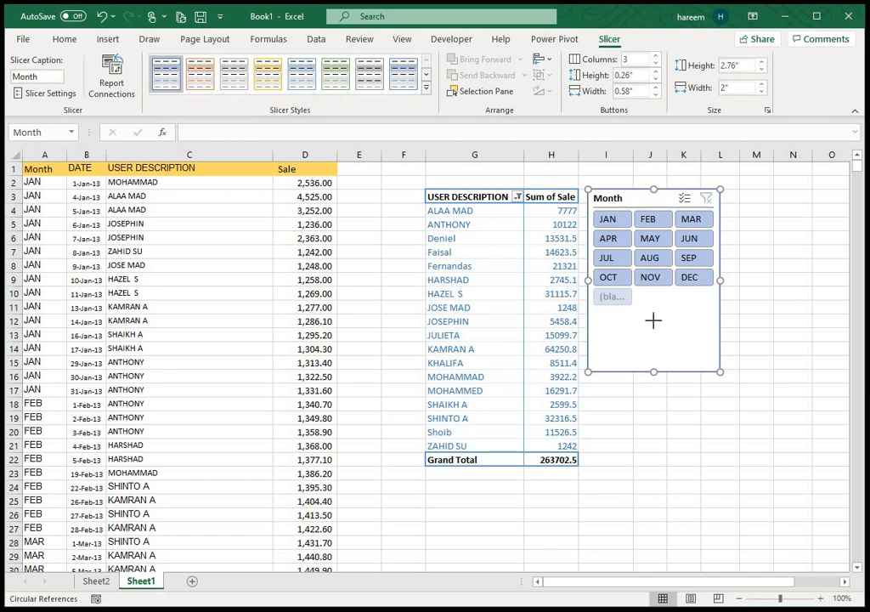
Shorten the Month slicer to about 1.89" high, apply the orange slicer style and nudge it closer to the PivotTable
left_click_drag(654, 321, 653, 314)
left_click(196, 81)
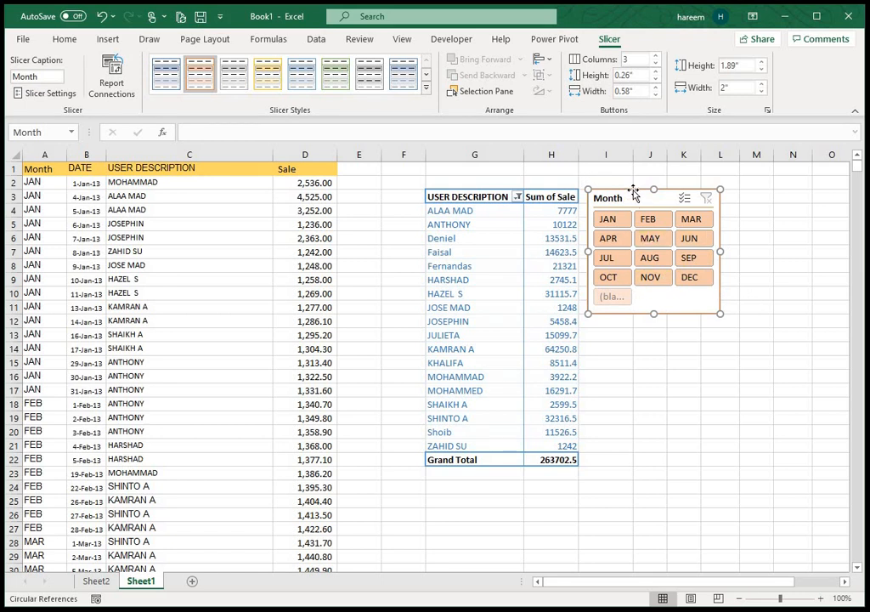
left_click_drag(634, 192, 631, 193)
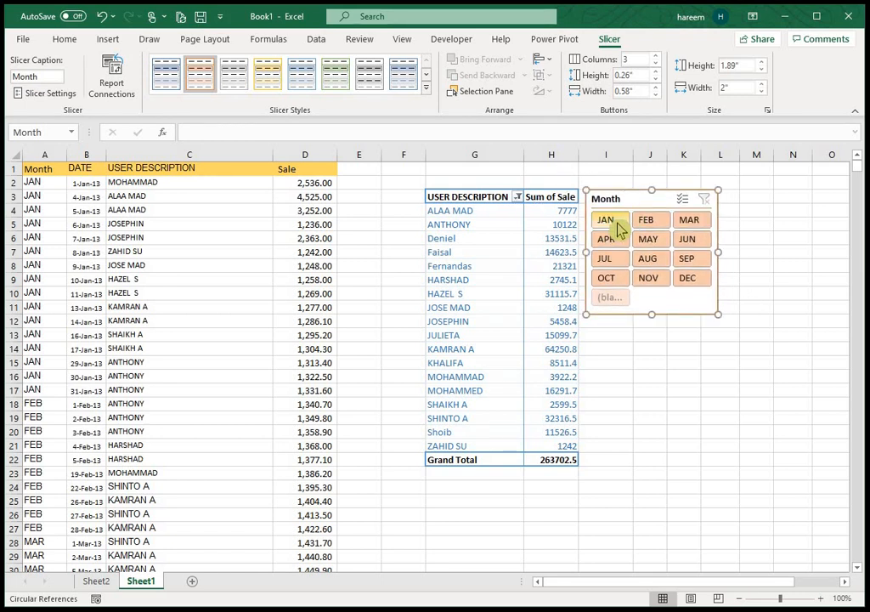
Filter the PivotTable by each month in turn from JAN to DEC with the Month slicer, and clear the filter
left_click(619, 228)
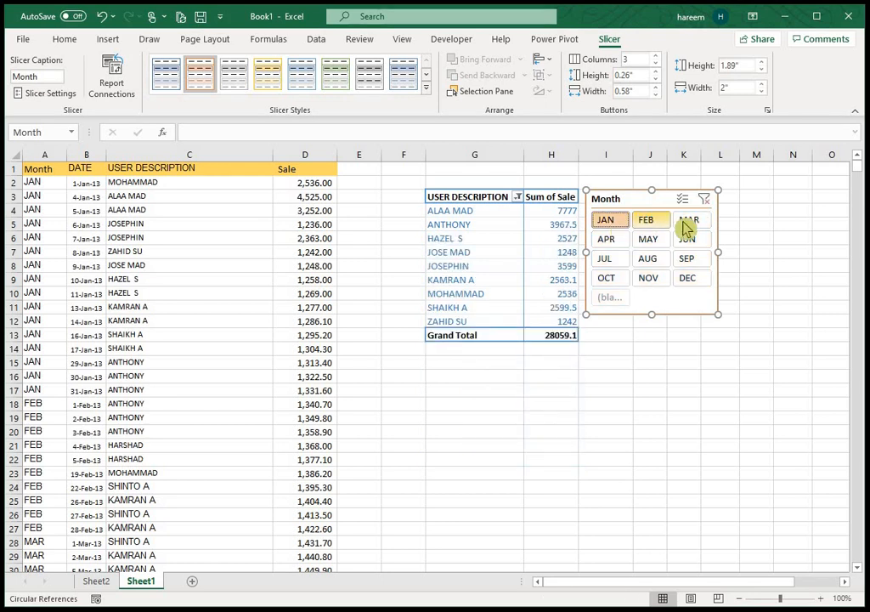
left_click(648, 223)
left_click(689, 221)
left_click(606, 242)
left_click(648, 240)
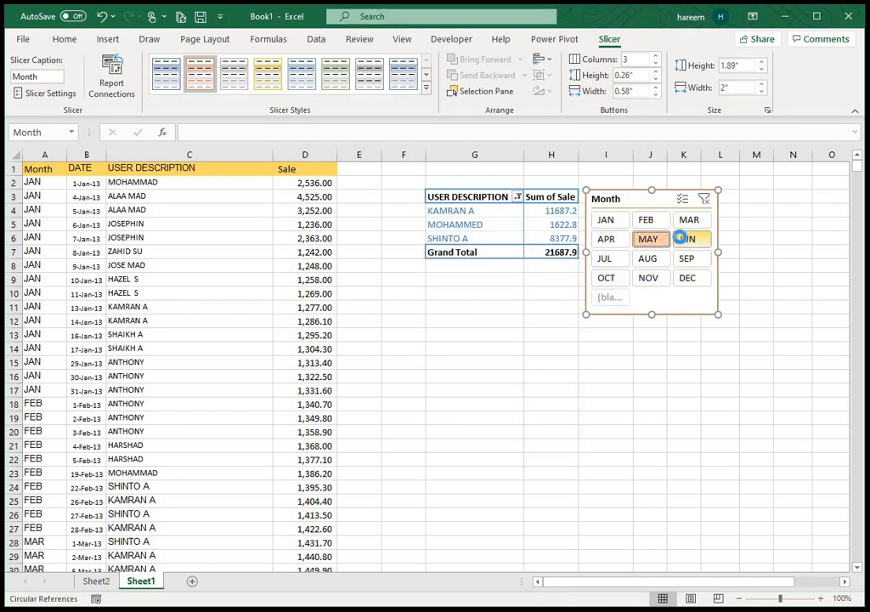
left_click(688, 239)
left_click(607, 259)
left_click(645, 259)
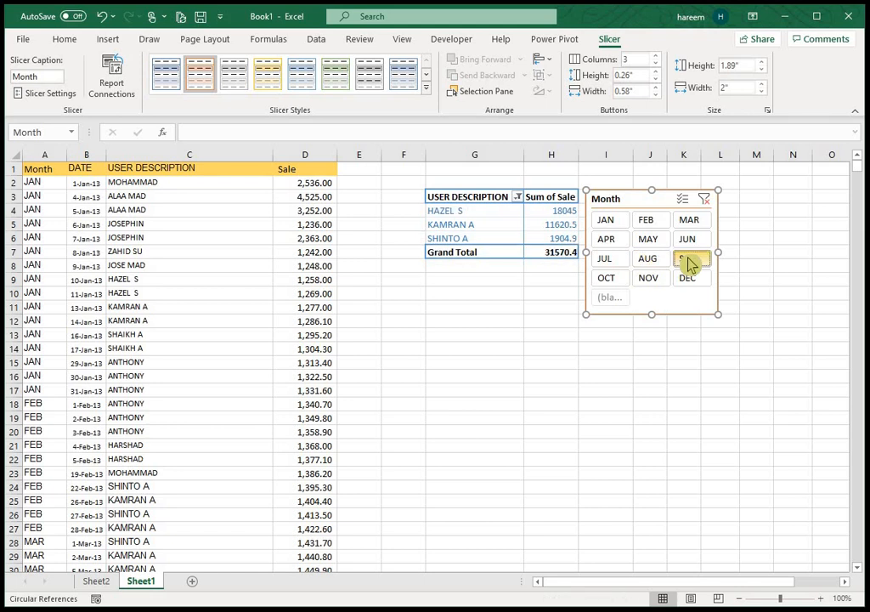
left_click(687, 259)
left_click(606, 277)
left_click(647, 281)
left_click(690, 279)
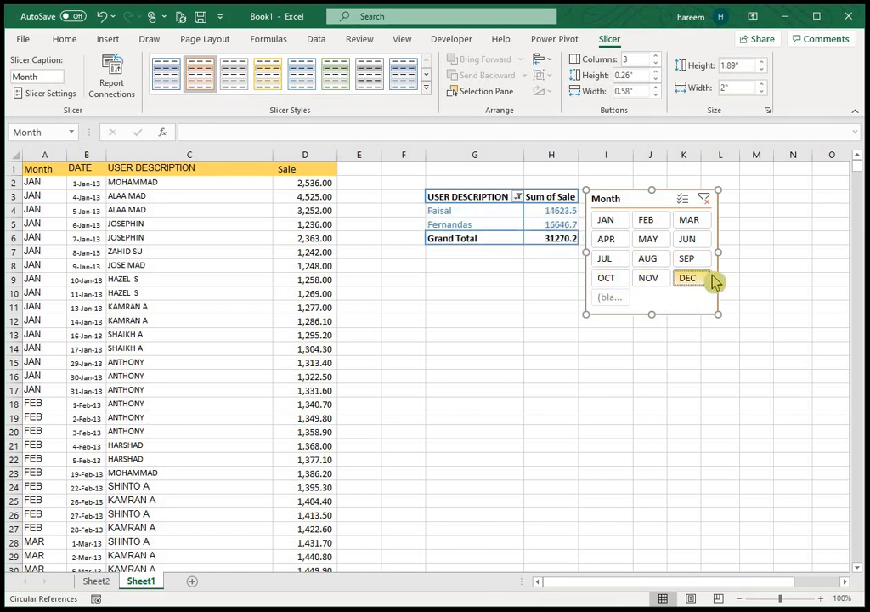
left_click(711, 204)
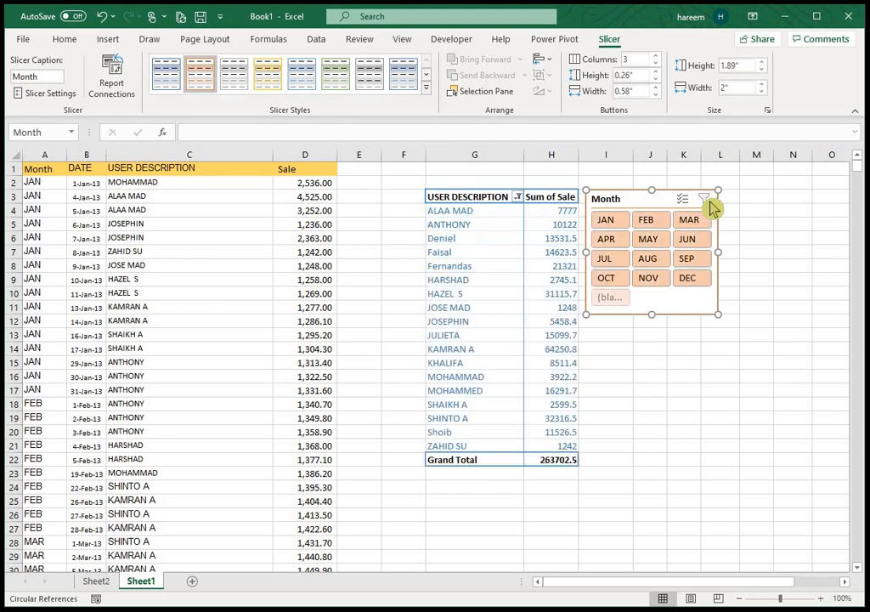
Insert a USER DESCRIPTION slicer for the PivotTable and place it just left of the PivotTable
left_click(498, 227)
left_click(108, 39)
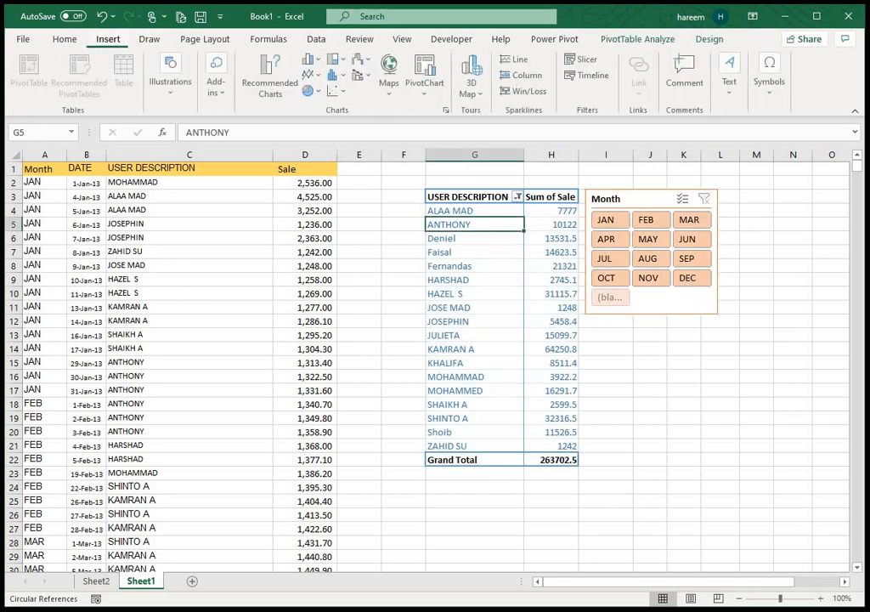
left_click(585, 62)
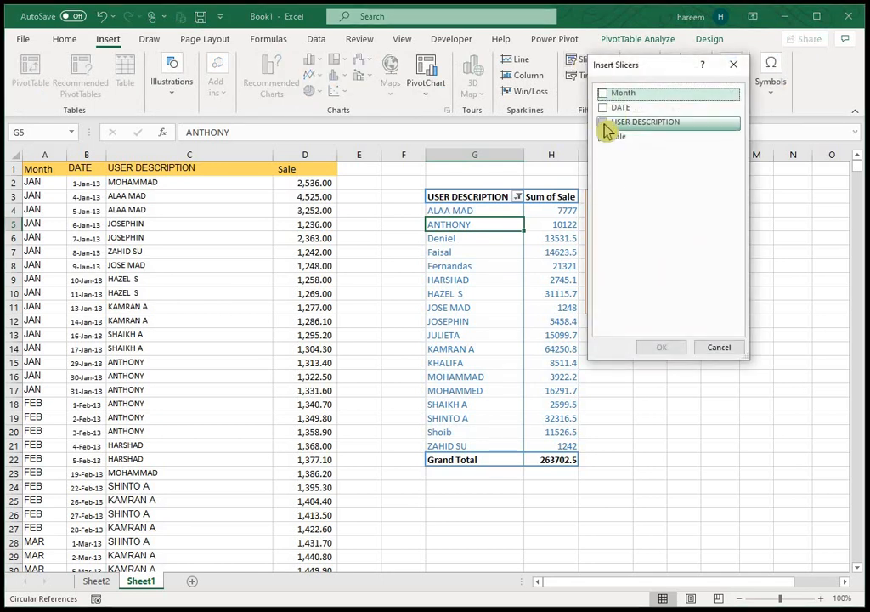
left_click(603, 127)
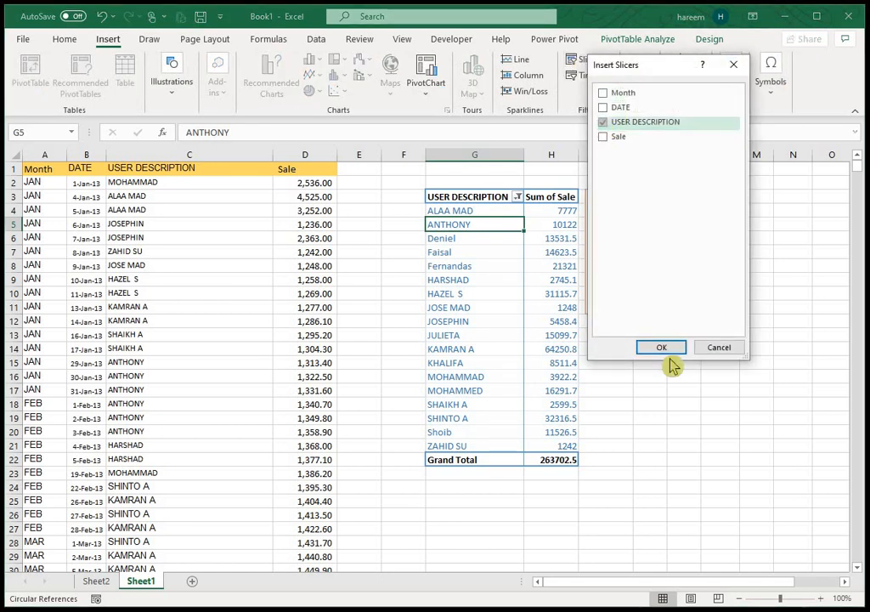
left_click(654, 347)
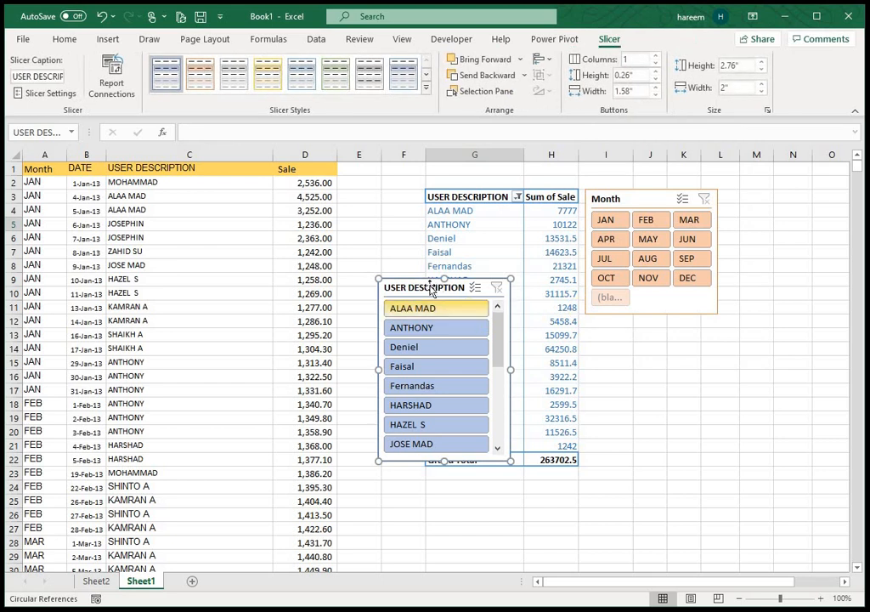
left_click_drag(429, 288, 330, 187)
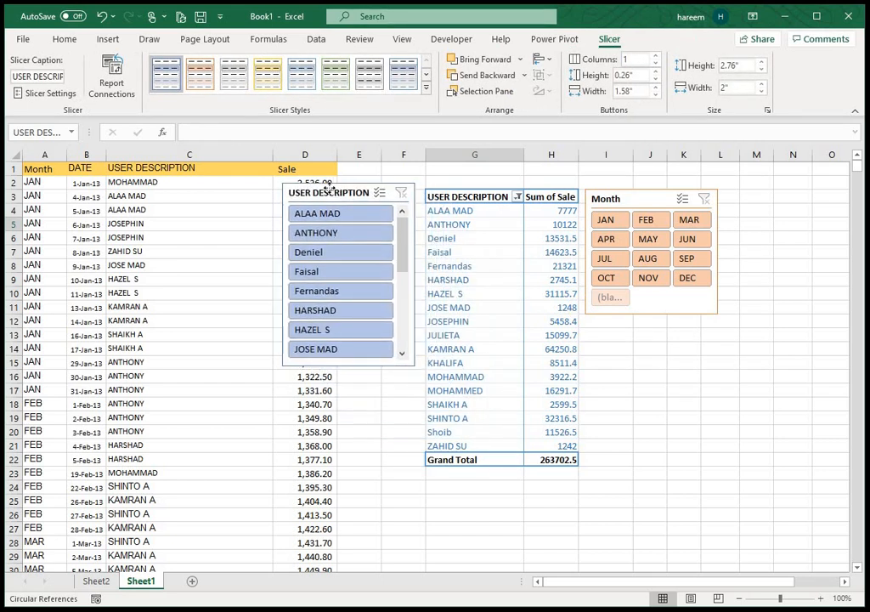
Replace the USER DESCRIPTION field in the PivotTable's rows with the Month field and close the field list
left_click(475, 238)
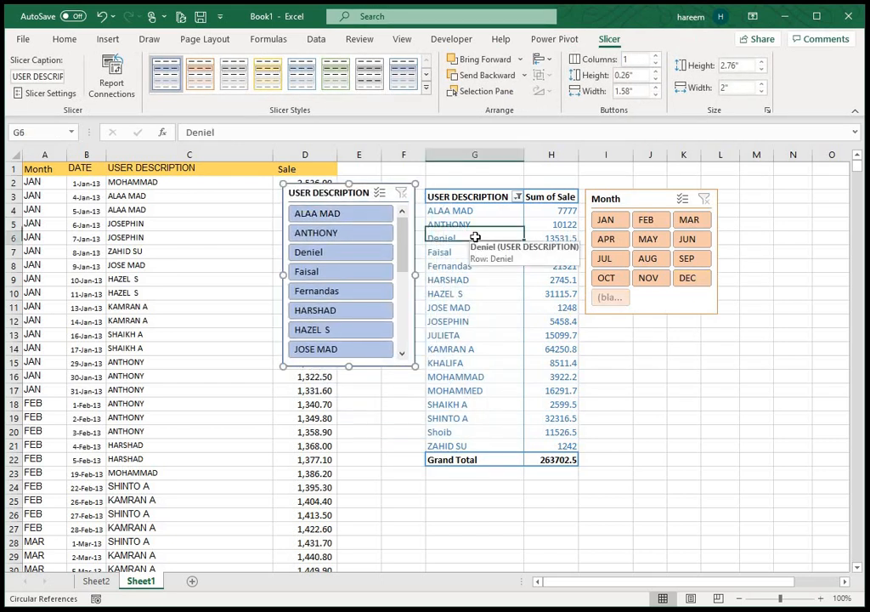
left_click(638, 39)
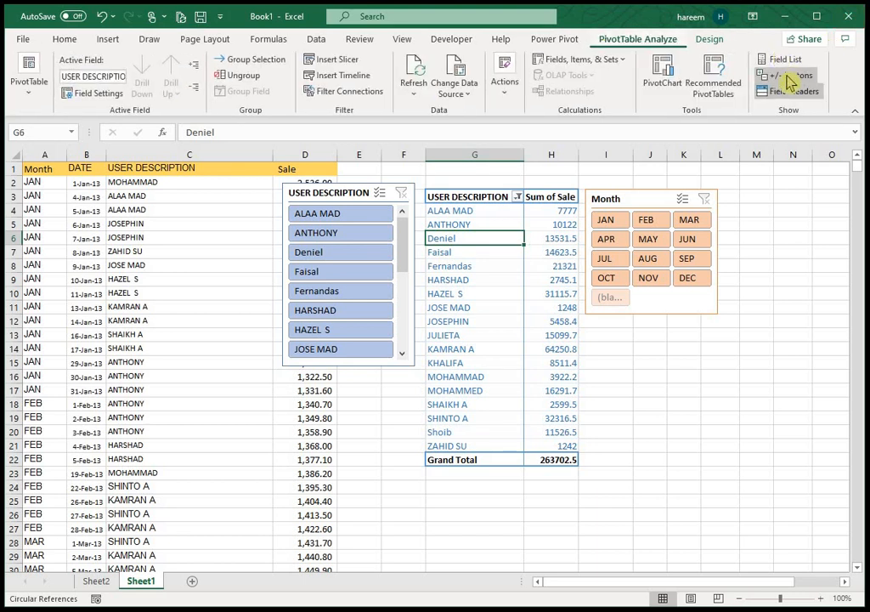
left_click(779, 59)
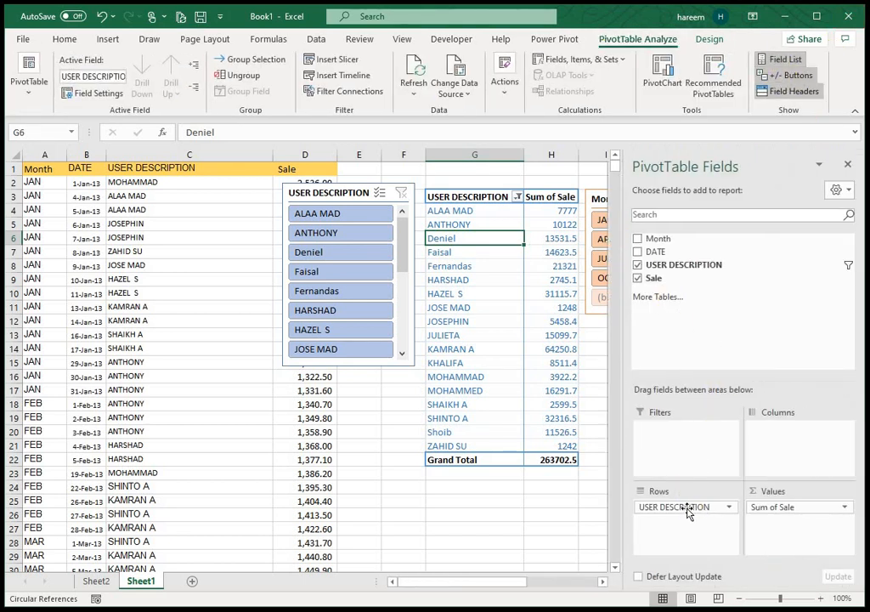
left_click_drag(685, 507, 554, 370)
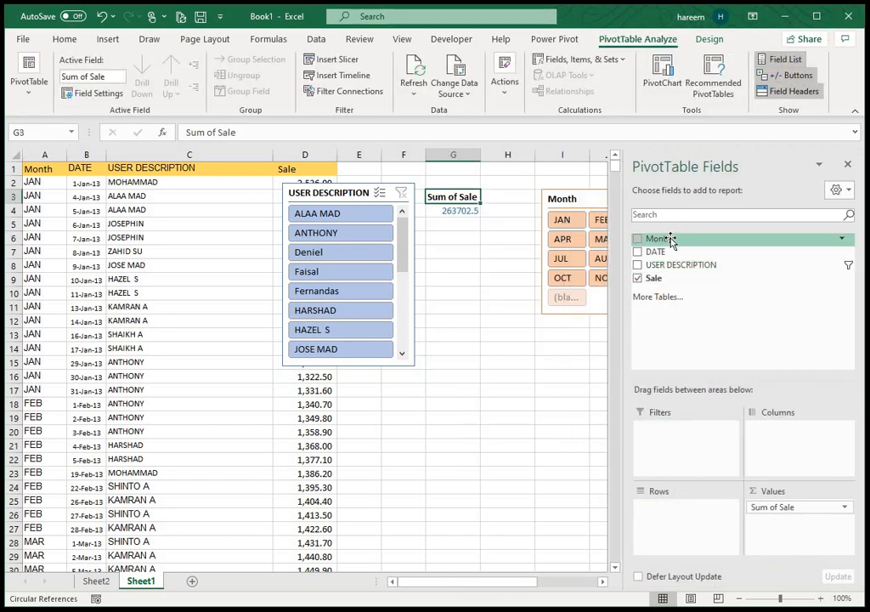
left_click_drag(646, 239, 684, 509)
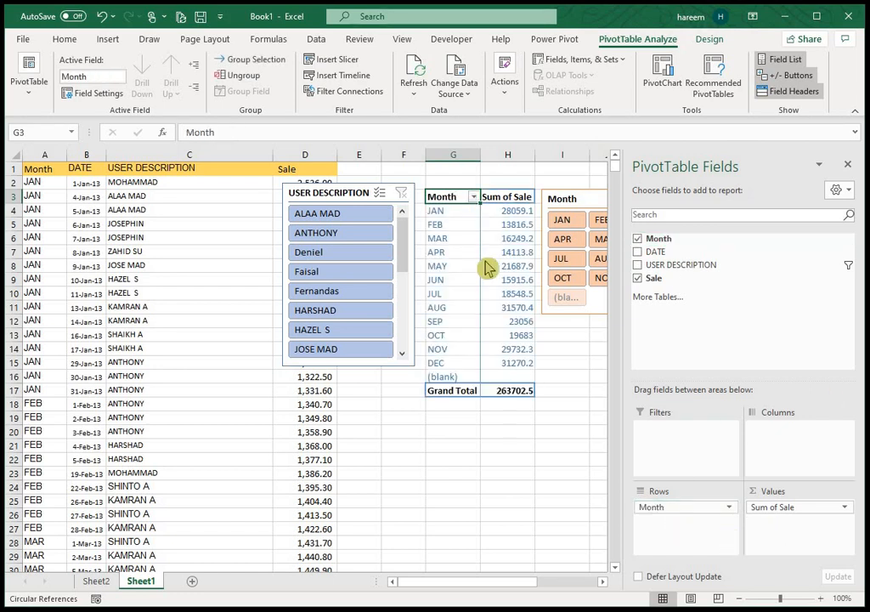
left_click(845, 173)
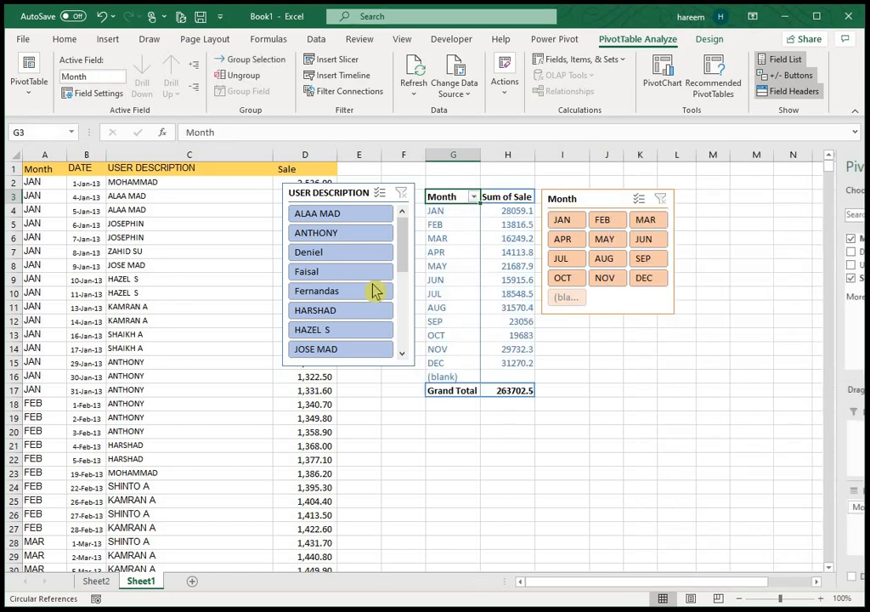
Filter the PivotTable by each of the first eight users in turn with the USER DESCRIPTION slicer
left_click(332, 217)
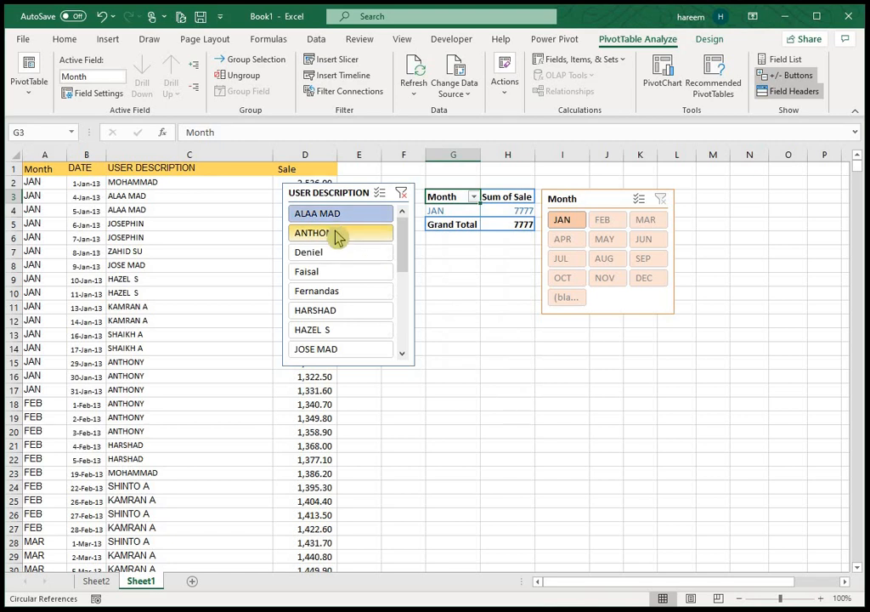
left_click(335, 233)
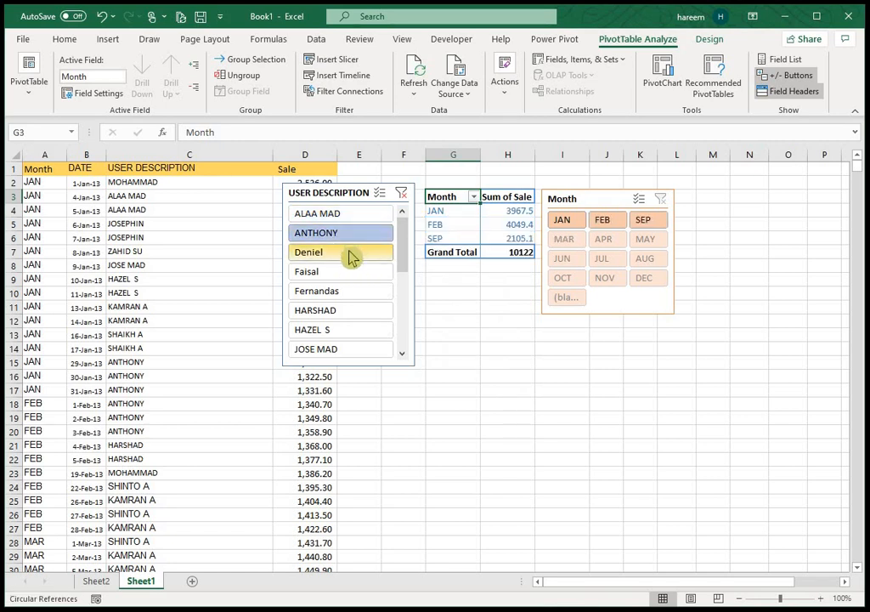
left_click(350, 253)
left_click(349, 272)
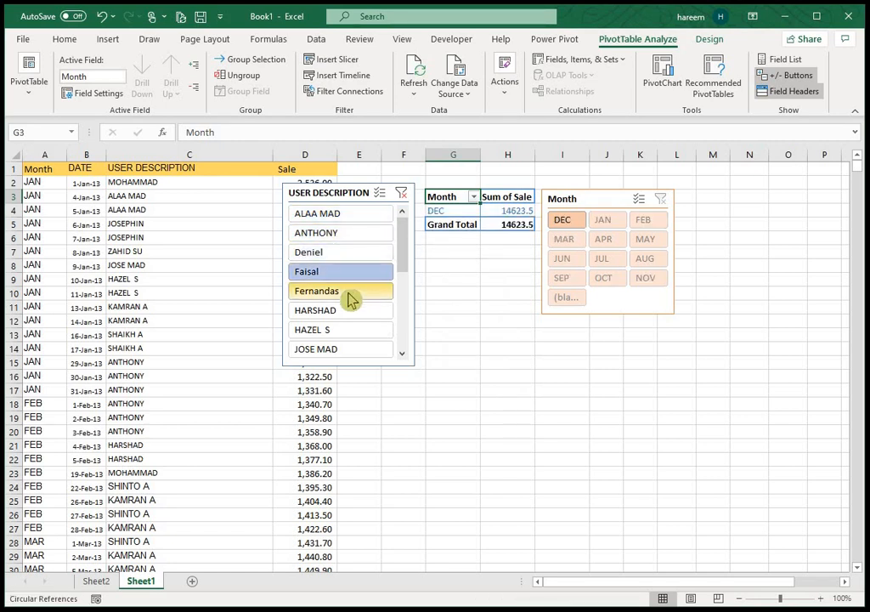
left_click(350, 293)
left_click(349, 311)
left_click(349, 333)
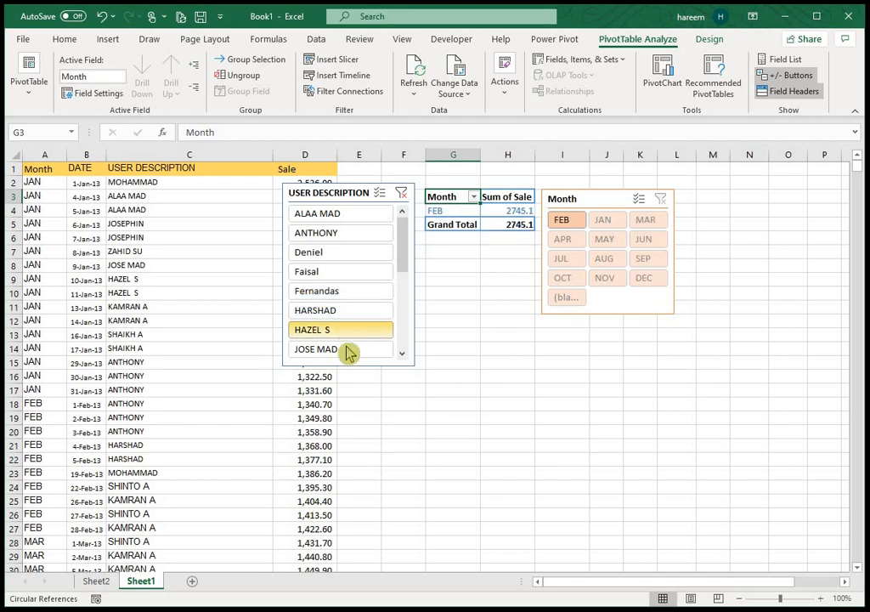
left_click(350, 353)
Filter the PivotTable by several users at the end of the USER DESCRIPTION slicer's list, finishing with the last user before (blank)
scroll(334, 291, "down", 9)
scroll(403, 261, "up", 9)
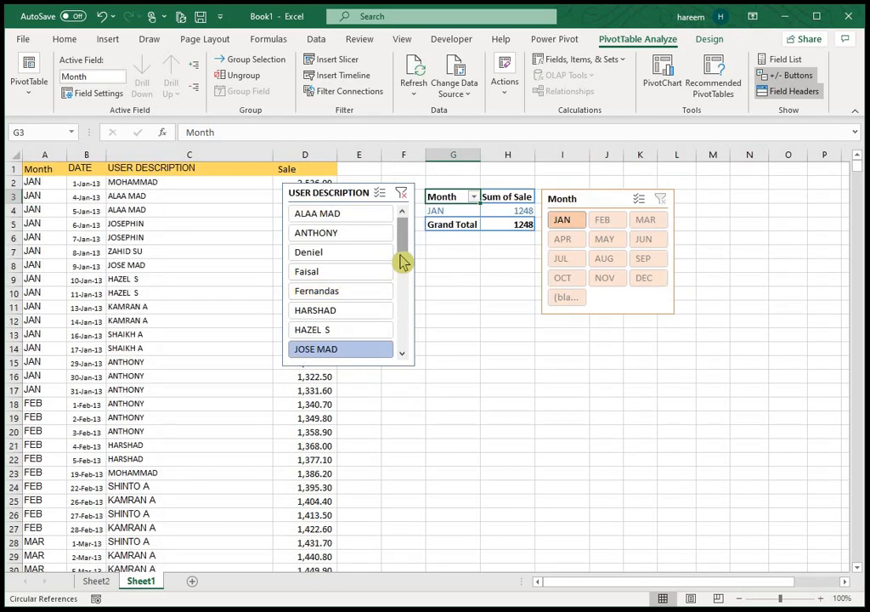
left_click_drag(403, 262, 404, 344)
left_click(351, 290)
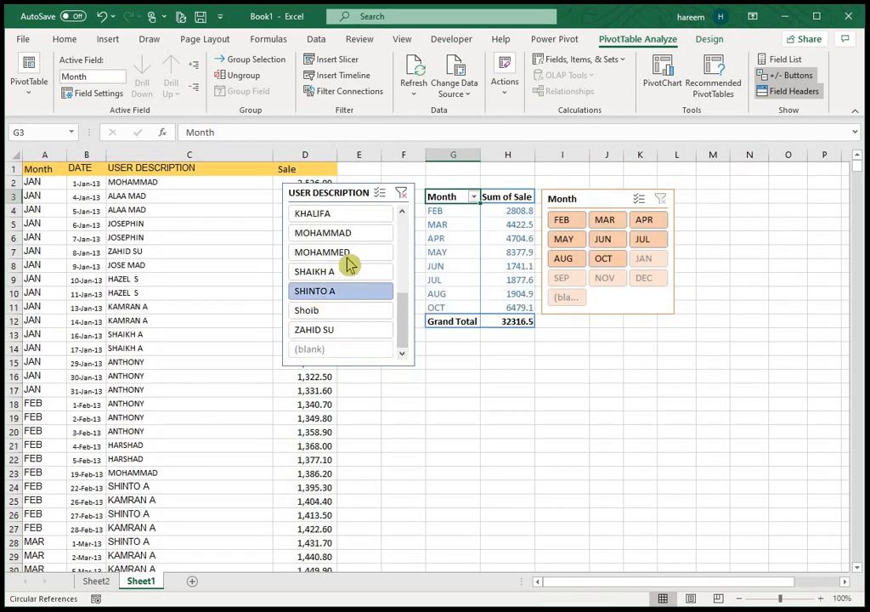
left_click(348, 255)
left_click(344, 291)
left_click(340, 311)
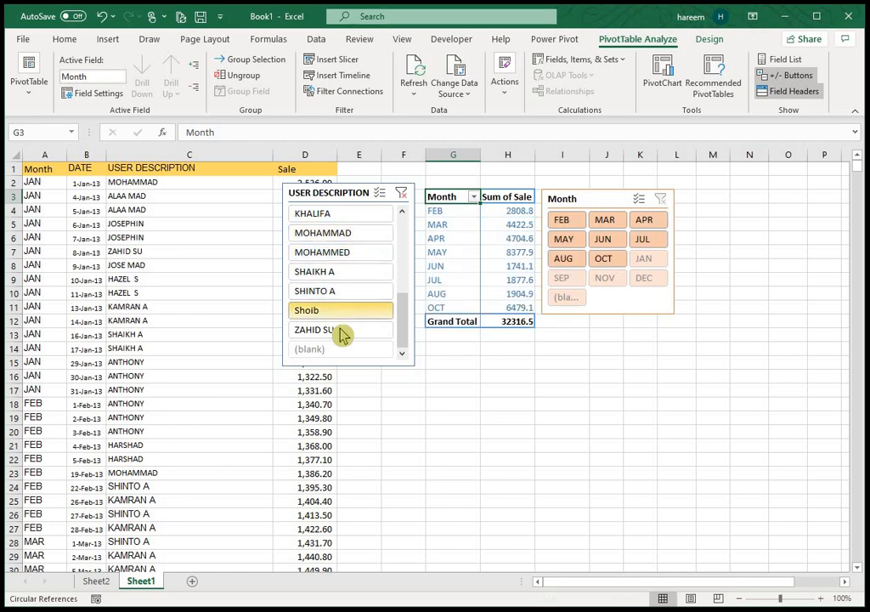
left_click(340, 331)
left_click(342, 271)
left_click(345, 252)
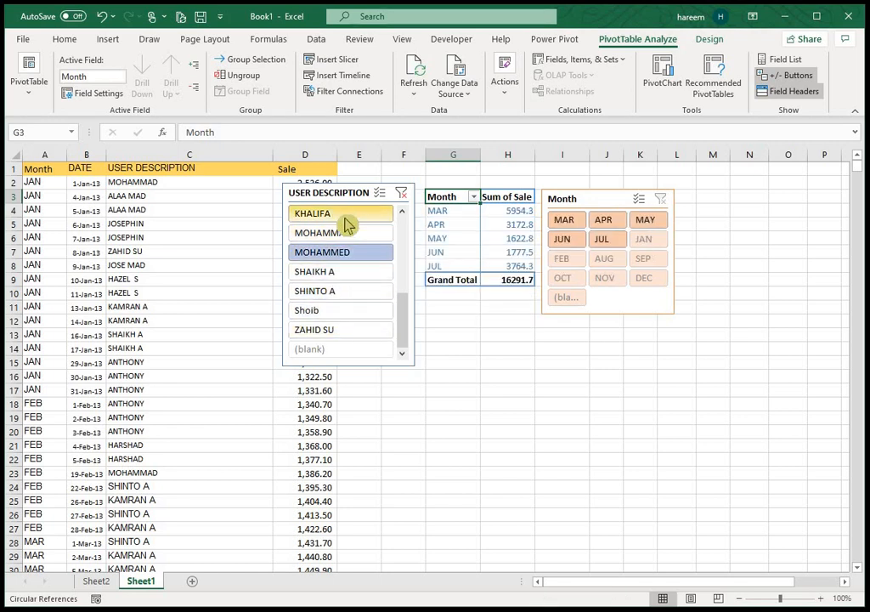
left_click(345, 218)
left_click(346, 254)
left_click(343, 293)
left_click(343, 329)
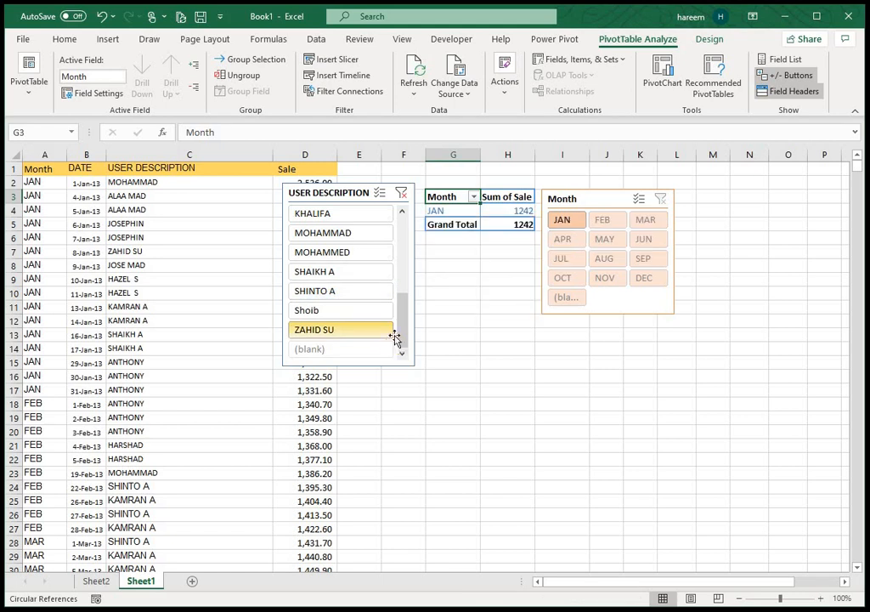
Return the USER DESCRIPTION slicer's list to its first entries and move the slicer just below the Month slicer
scroll(403, 255, "up", 3)
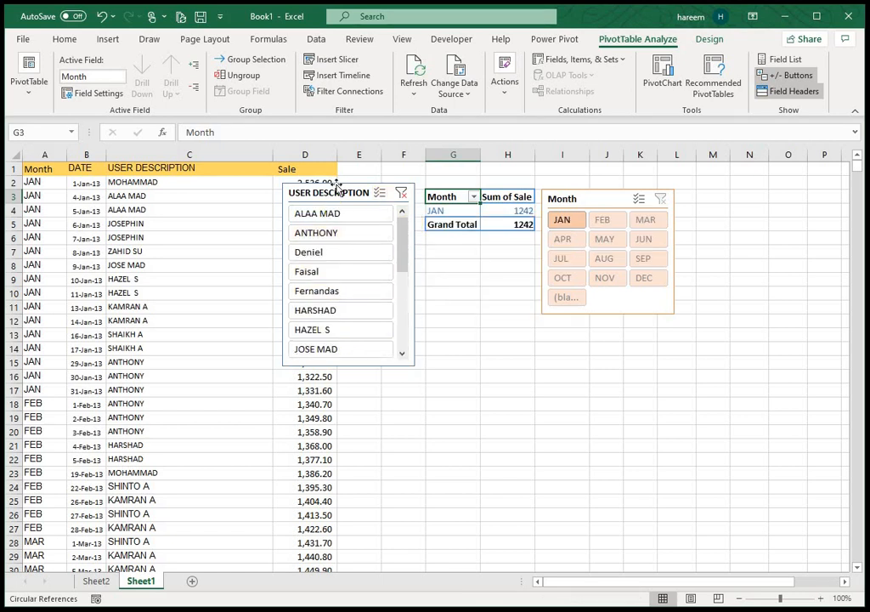
left_click_drag(338, 185, 581, 350)
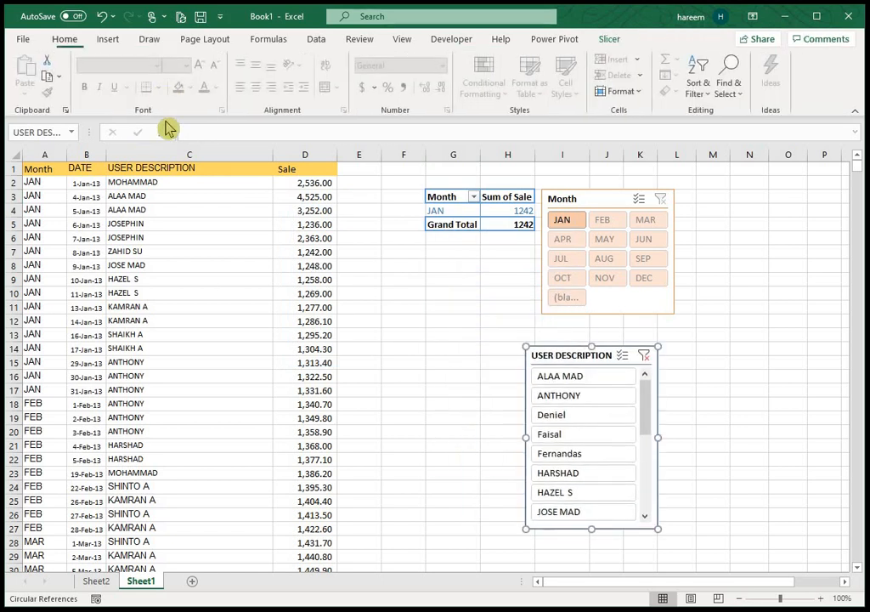